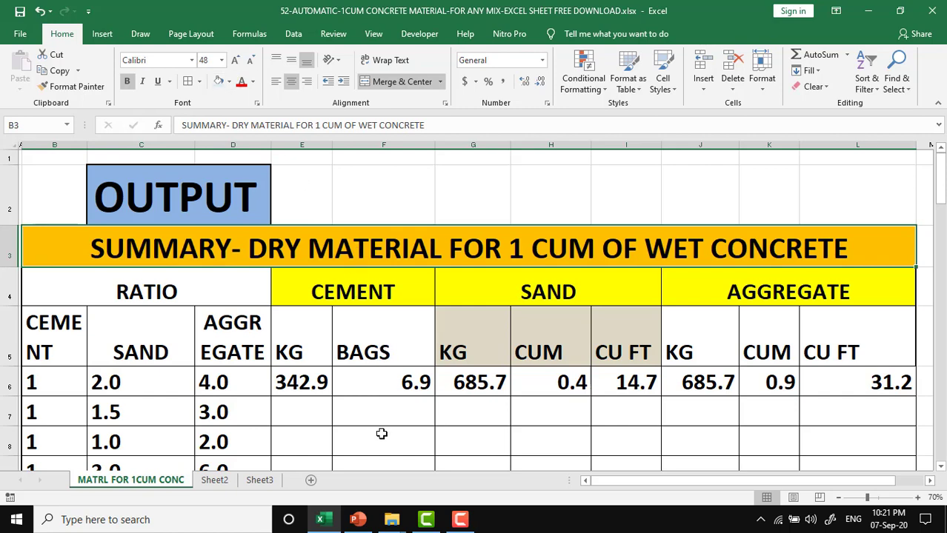
Reduce the font size of the OUTPUT heading to 48.
click(197, 212)
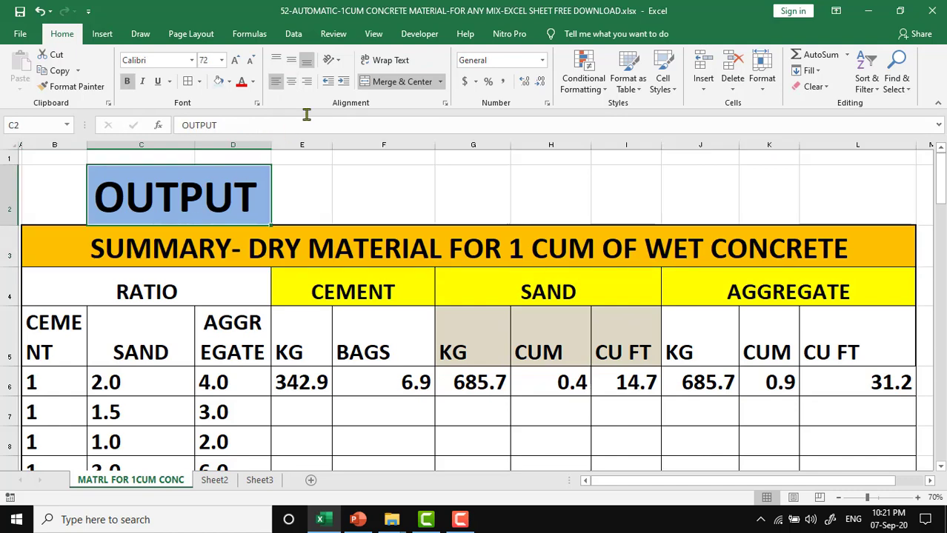
click(250, 60)
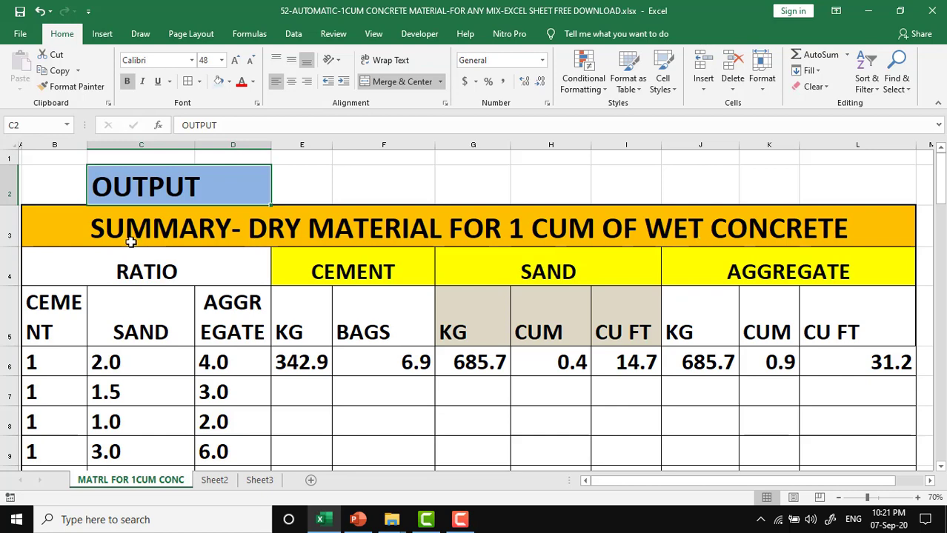
Examine the first summary row's cement, sand and aggregate ratio and its cement quantities in KG and BAGS.
click(48, 324)
click(124, 329)
click(236, 320)
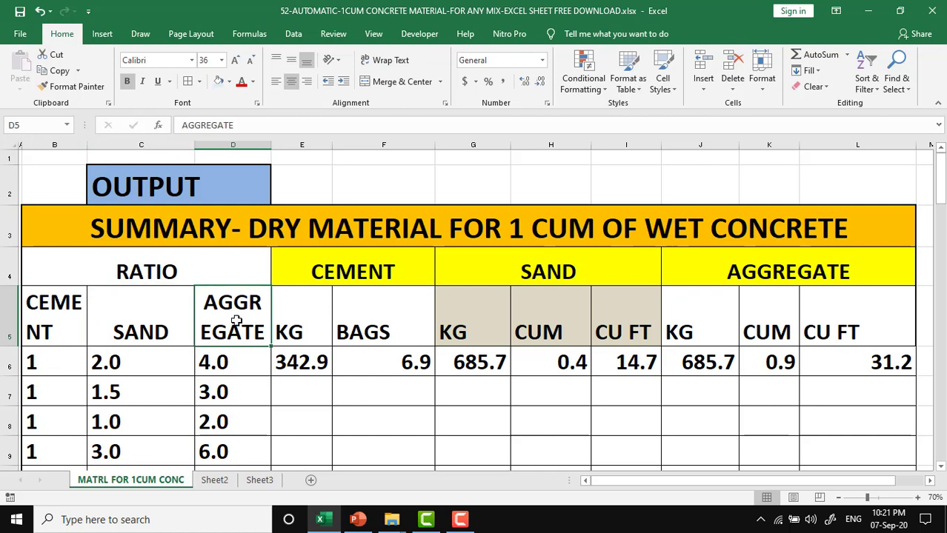
click(63, 364)
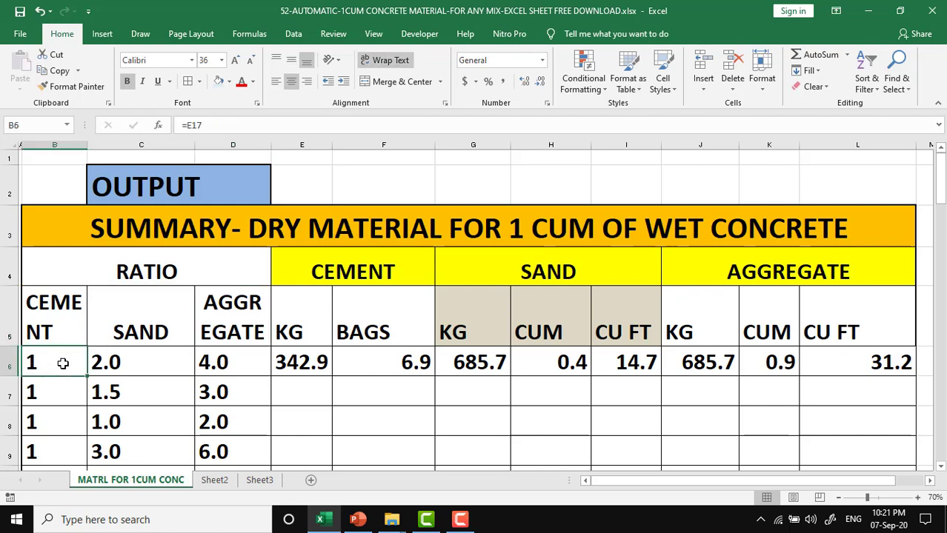
click(126, 362)
click(211, 362)
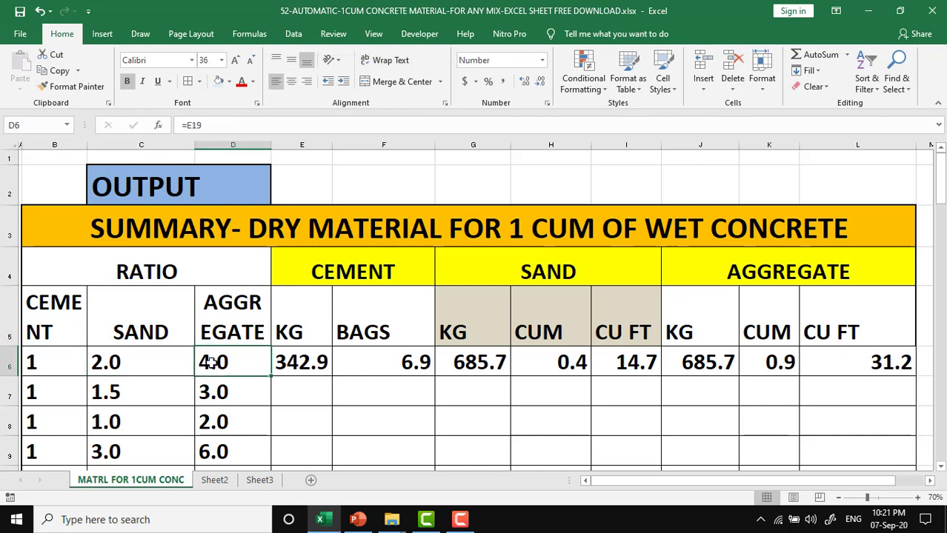
click(340, 265)
click(306, 332)
click(289, 363)
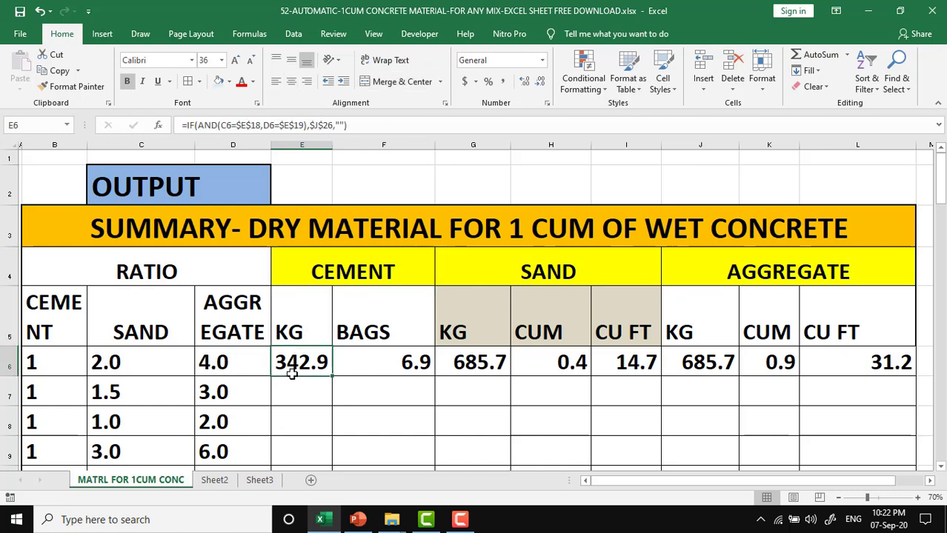
click(348, 326)
click(379, 360)
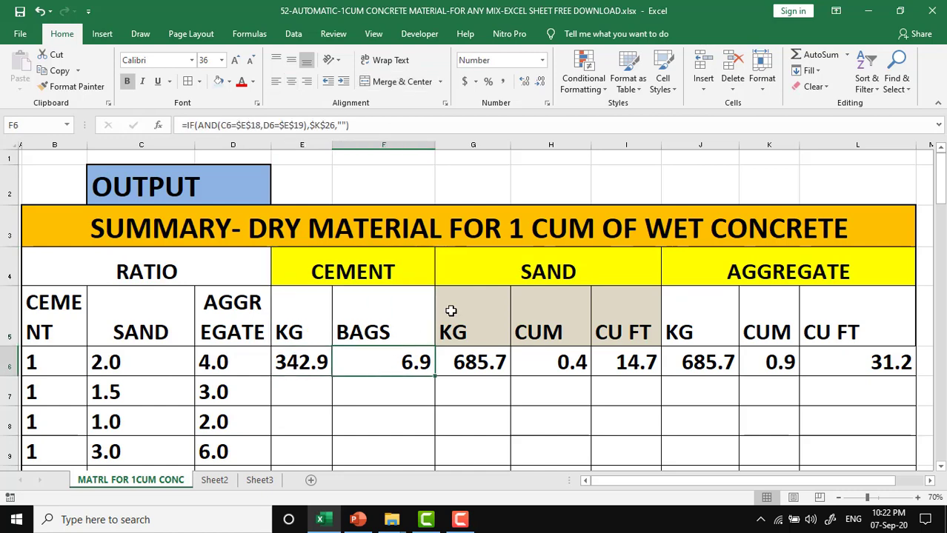
Examine the first summary row's sand and aggregate quantities in KG, CUM and CU FT.
click(518, 270)
click(468, 332)
click(542, 331)
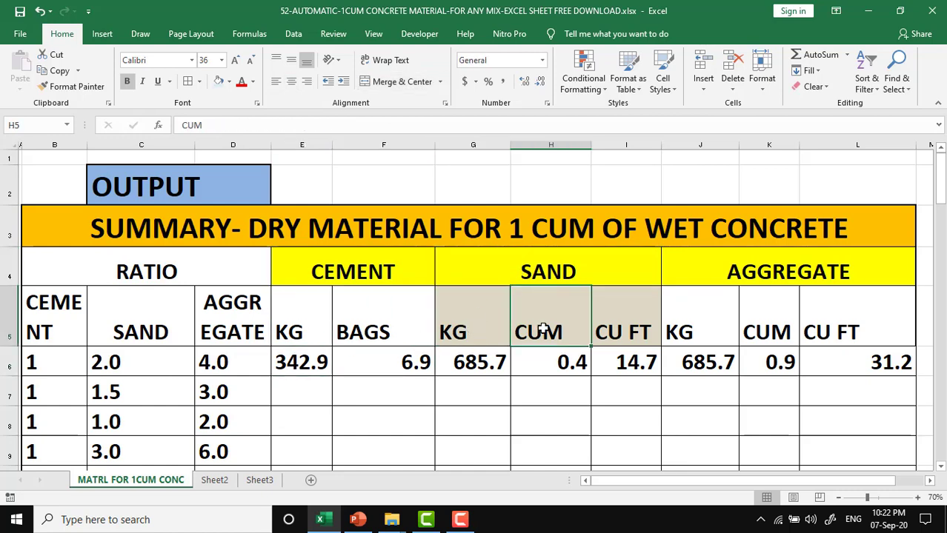
click(614, 320)
click(493, 355)
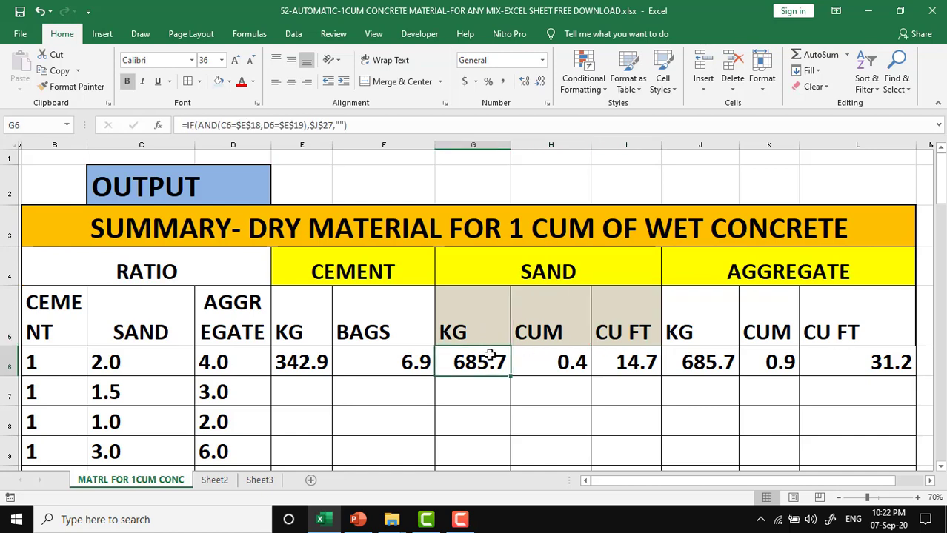
click(567, 359)
click(636, 361)
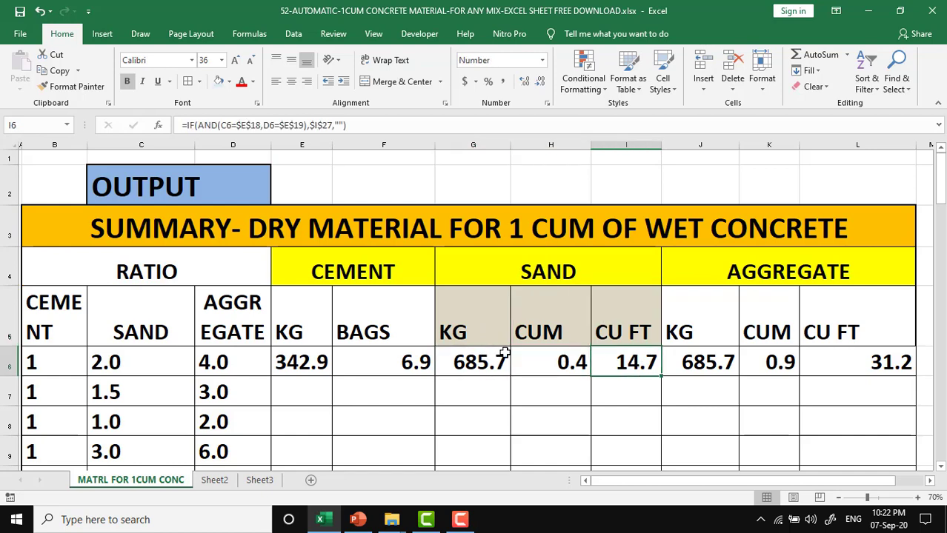
click(717, 270)
click(717, 328)
click(767, 323)
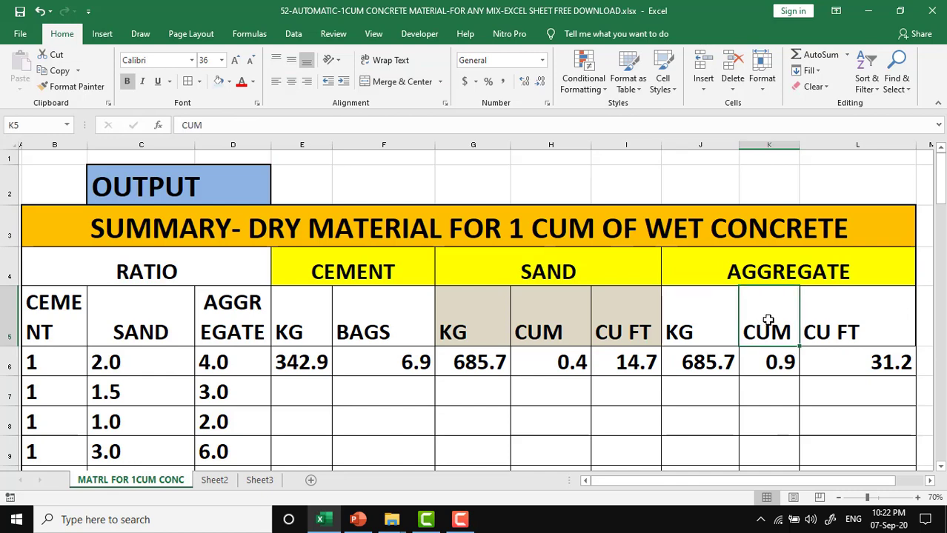
click(857, 322)
click(709, 362)
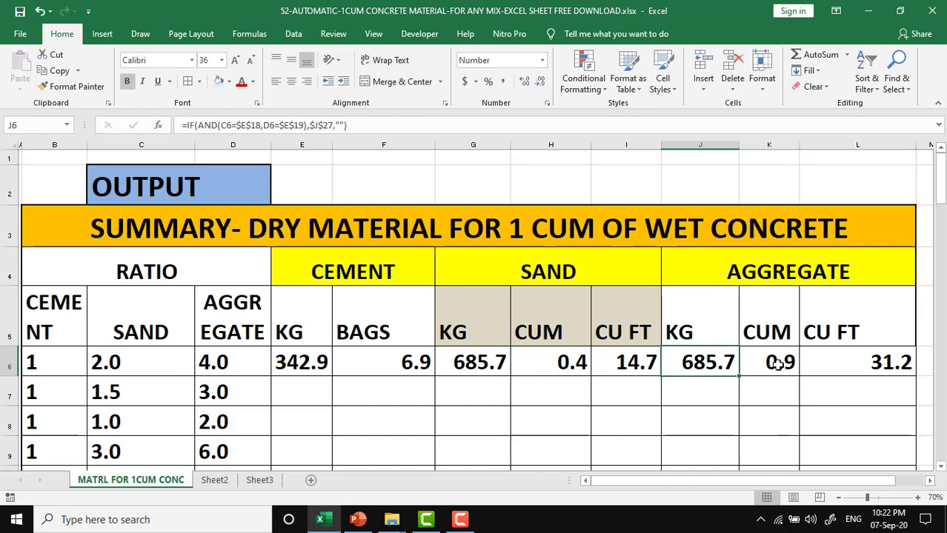
click(777, 363)
click(838, 363)
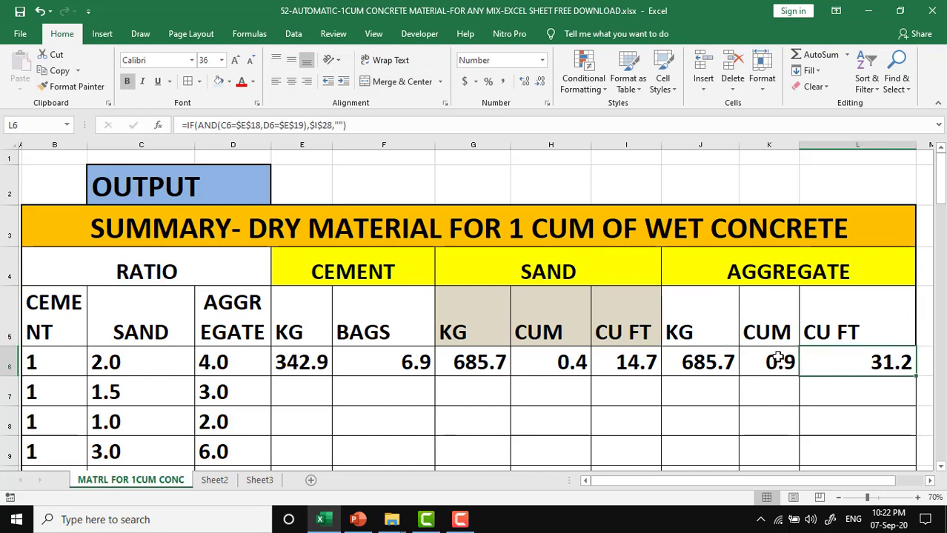
Review the remaining cement, sand and aggregate mix ratios listed in the summary table from row 7 down.
click(63, 393)
click(110, 393)
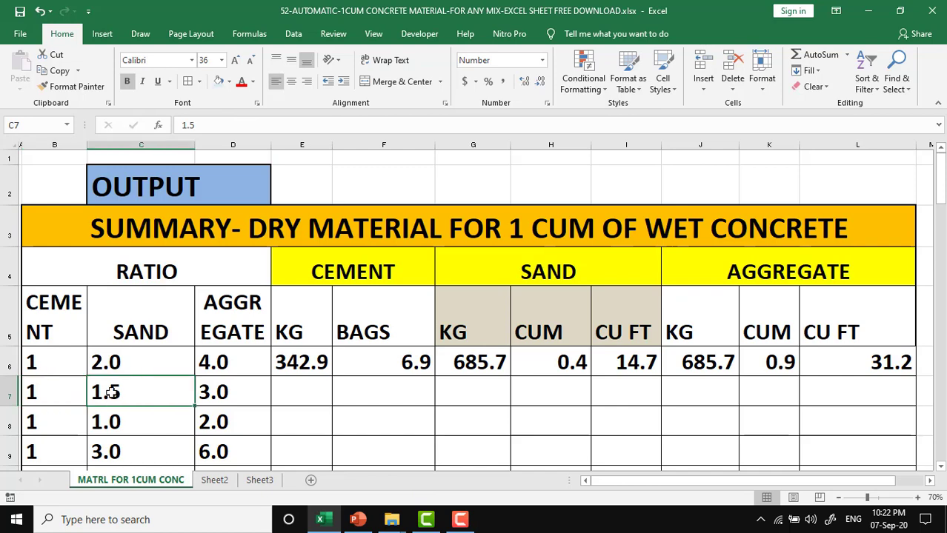
click(210, 390)
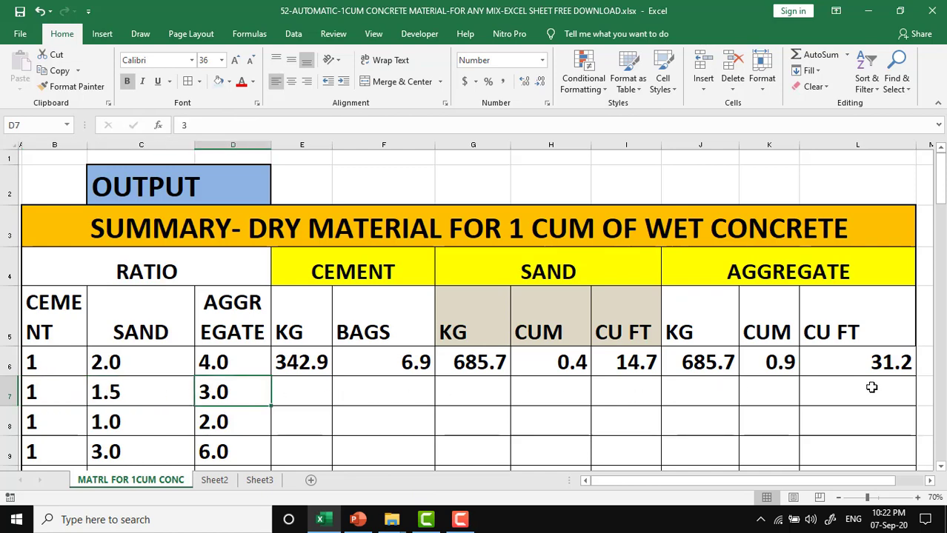
click(132, 422)
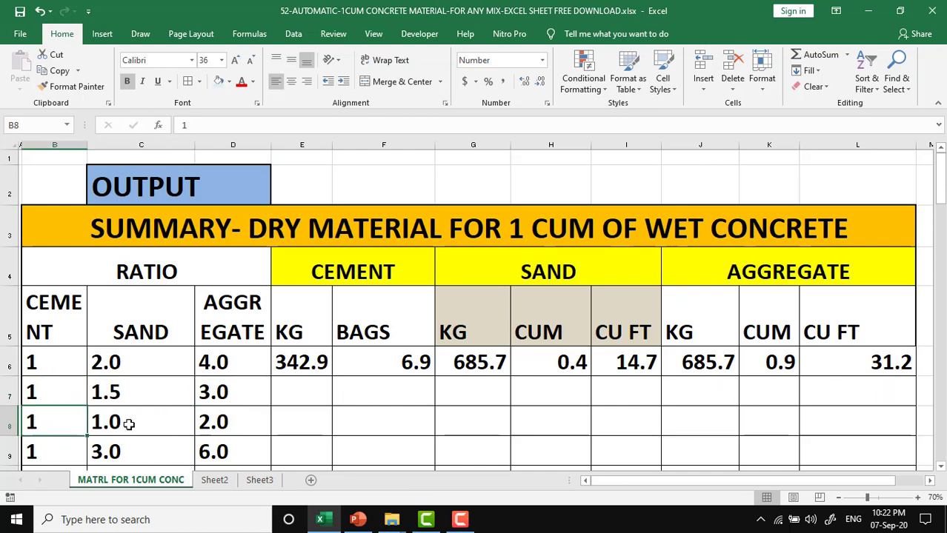
click(235, 425)
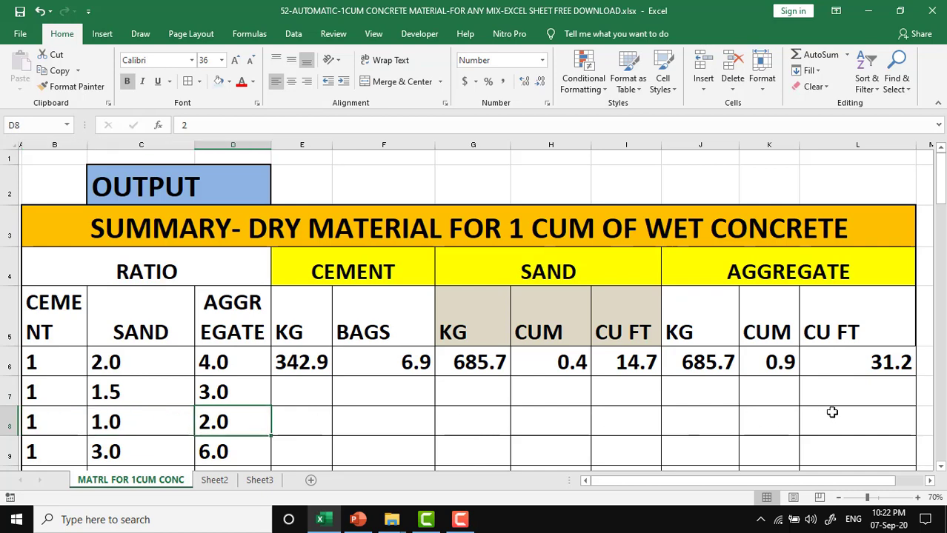
click(49, 461)
click(140, 457)
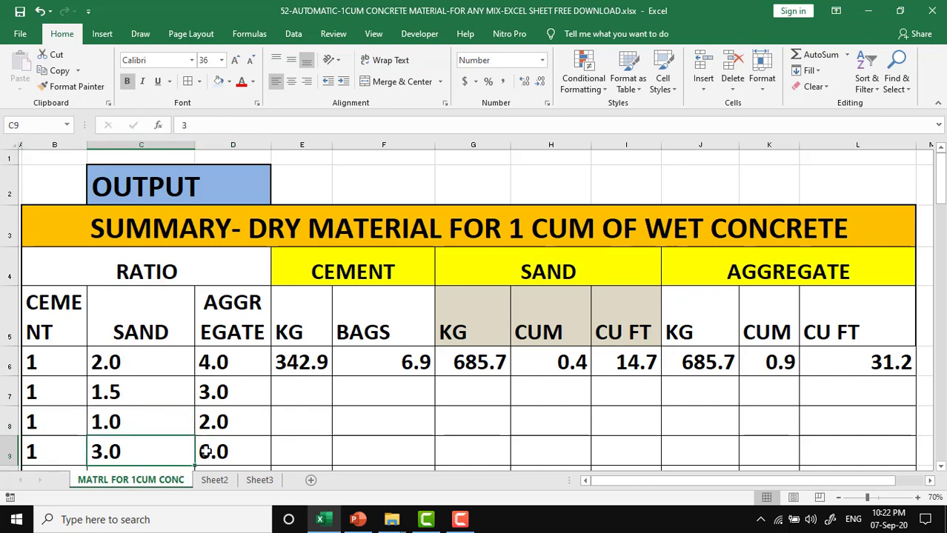
click(207, 452)
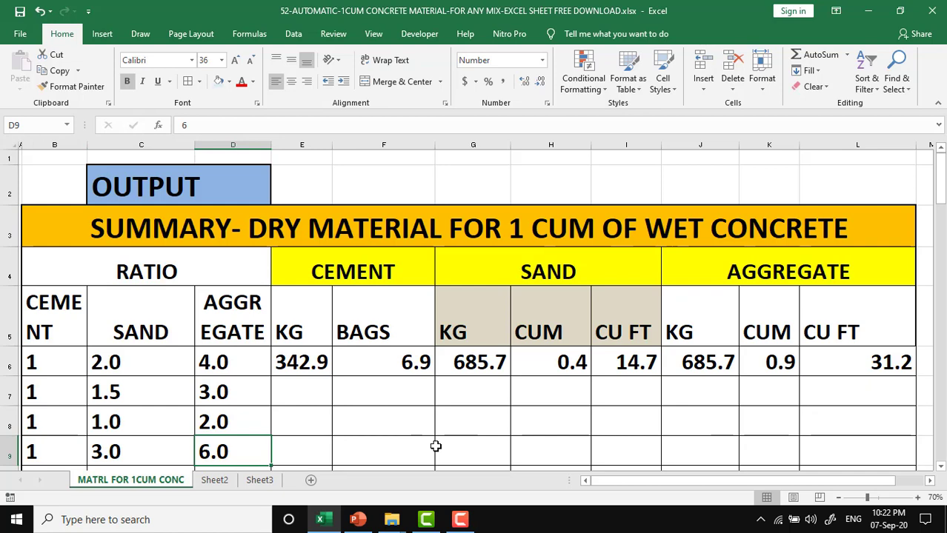
scroll(436, 446, down, 2)
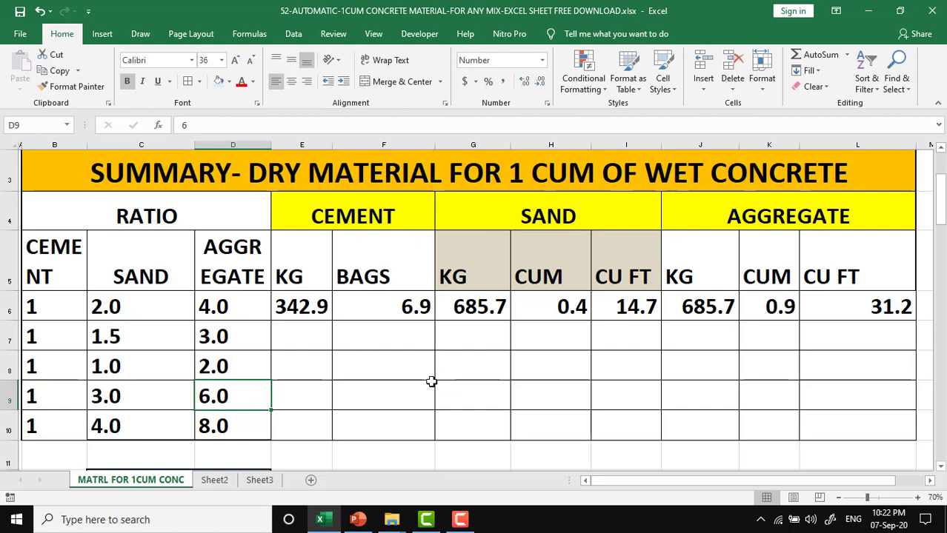
Examine the bulk density values and units for cement, sand and aggregate in the INPUT table.
scroll(431, 381, down, 2)
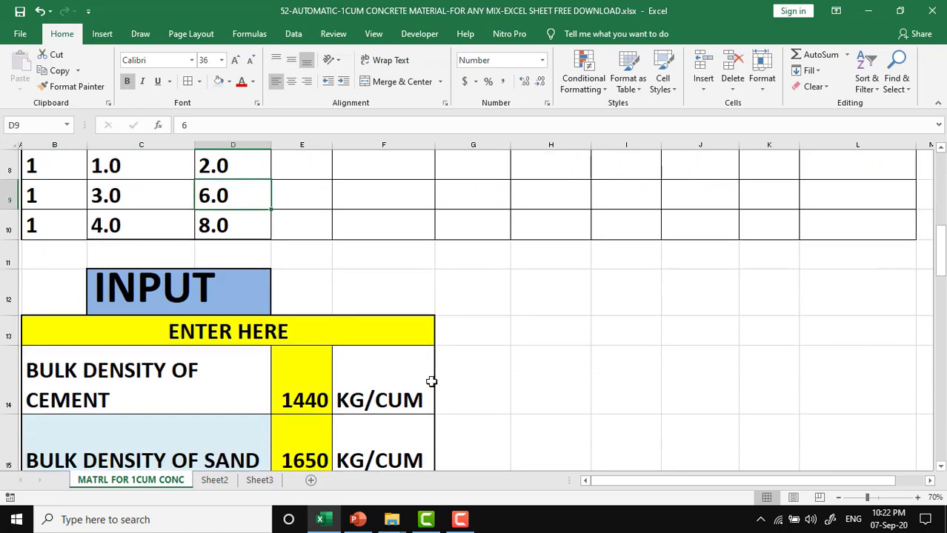
scroll(431, 382, down, 2)
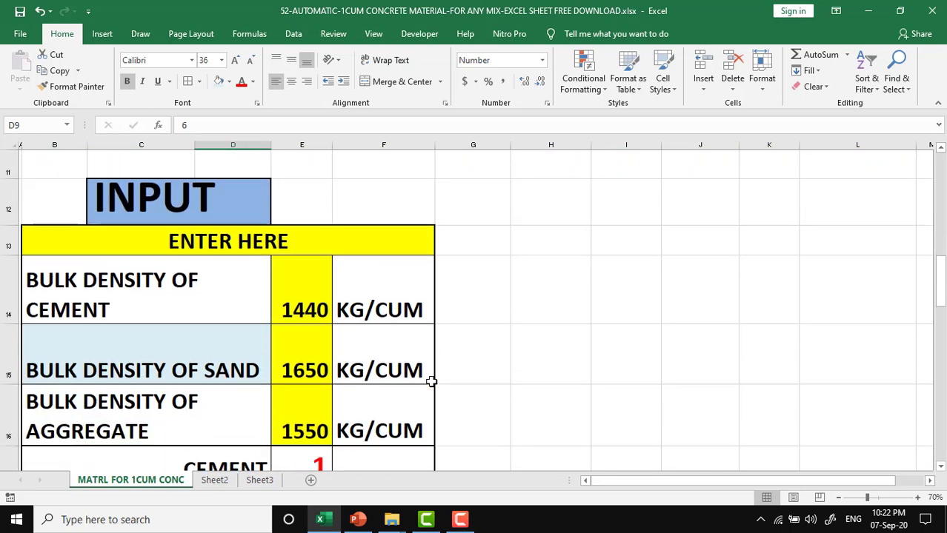
scroll(431, 381, down, 1)
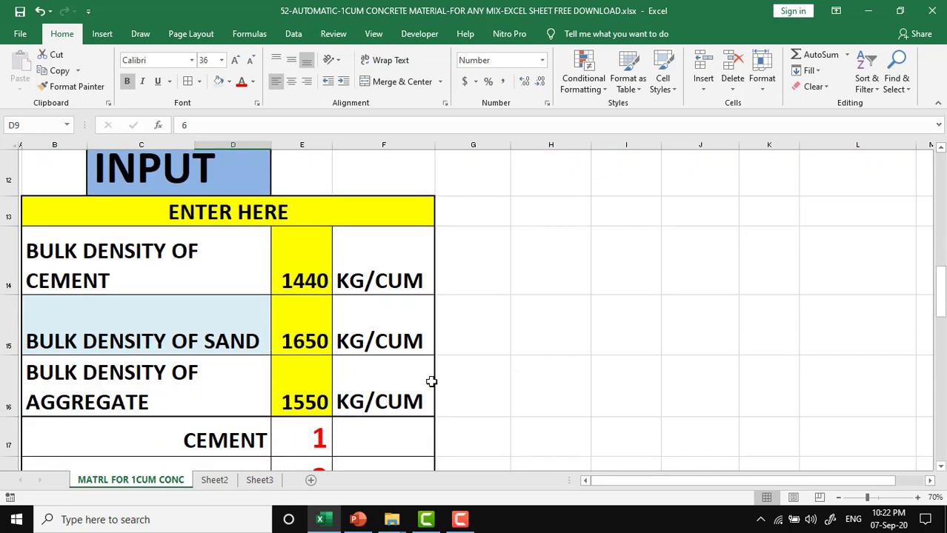
click(130, 269)
click(281, 272)
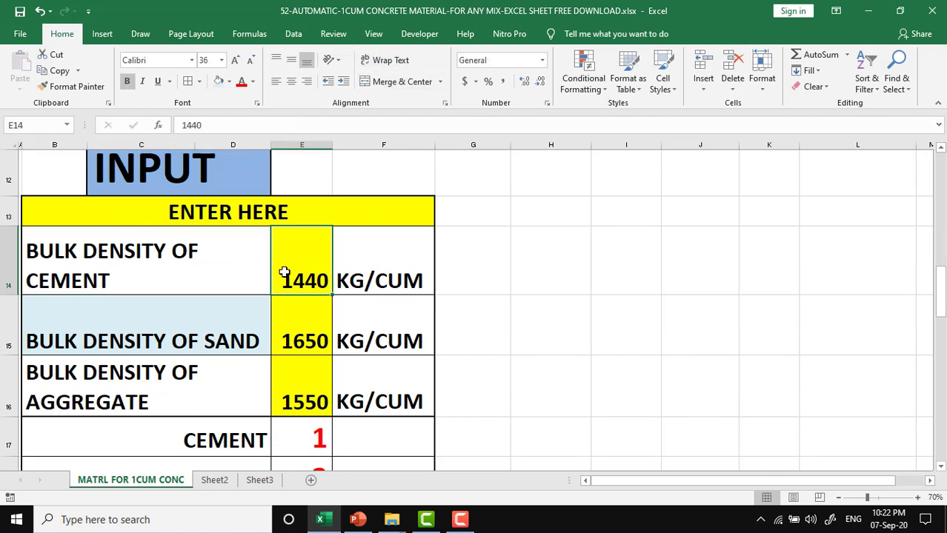
click(384, 259)
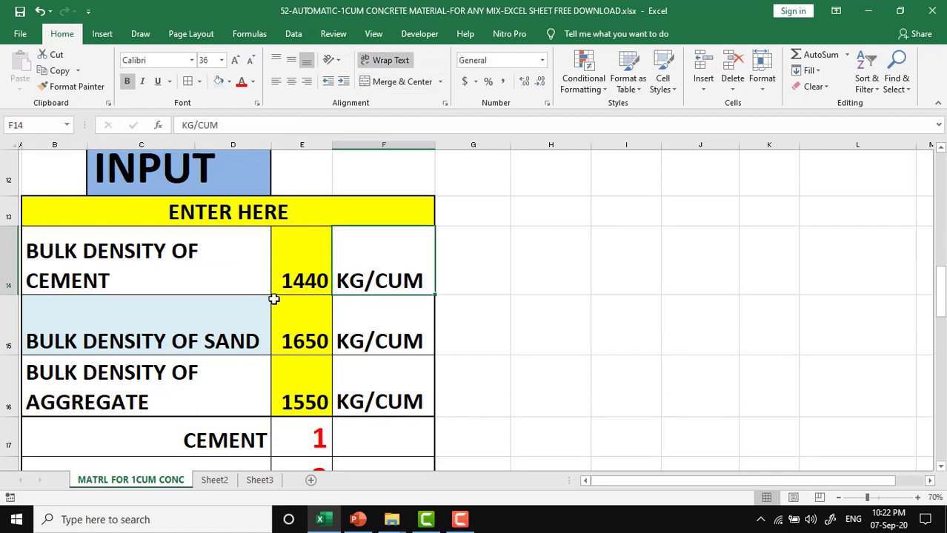
click(289, 255)
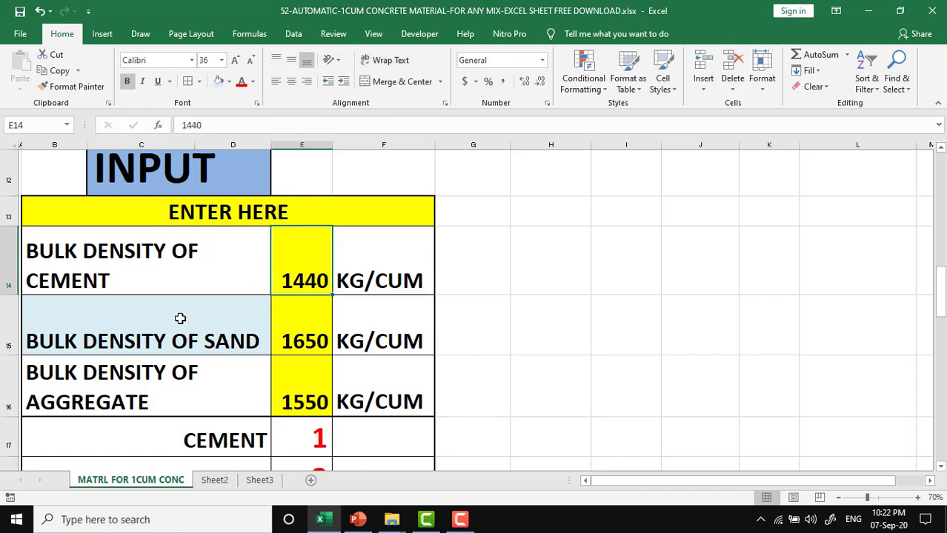
click(126, 324)
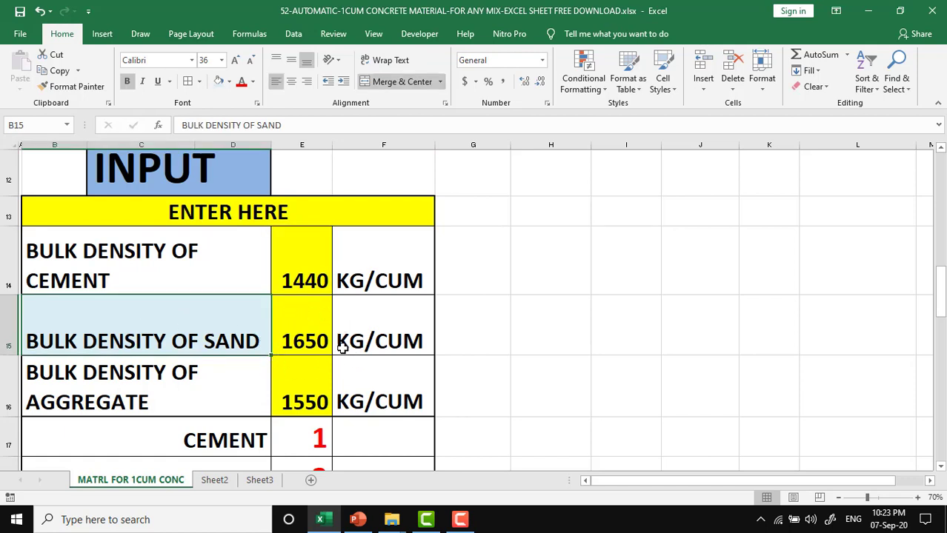
click(310, 321)
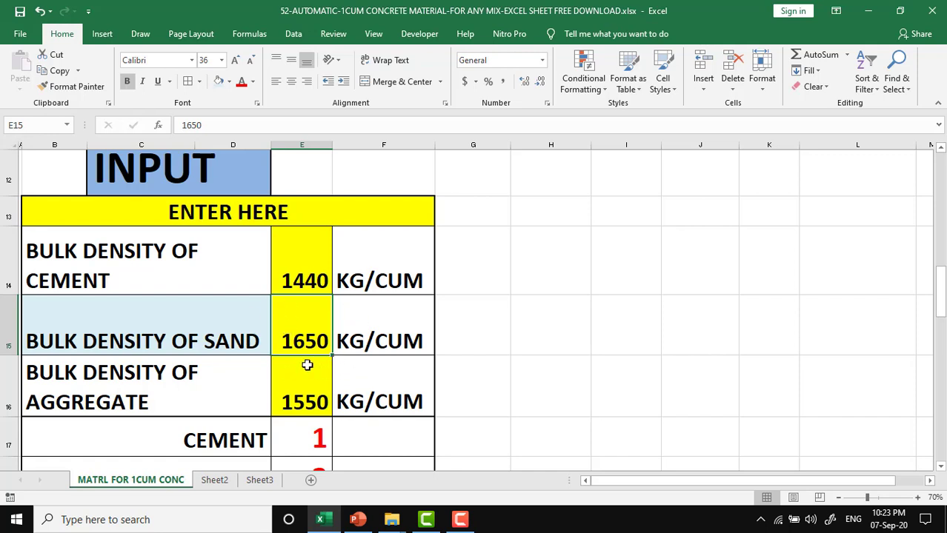
click(160, 390)
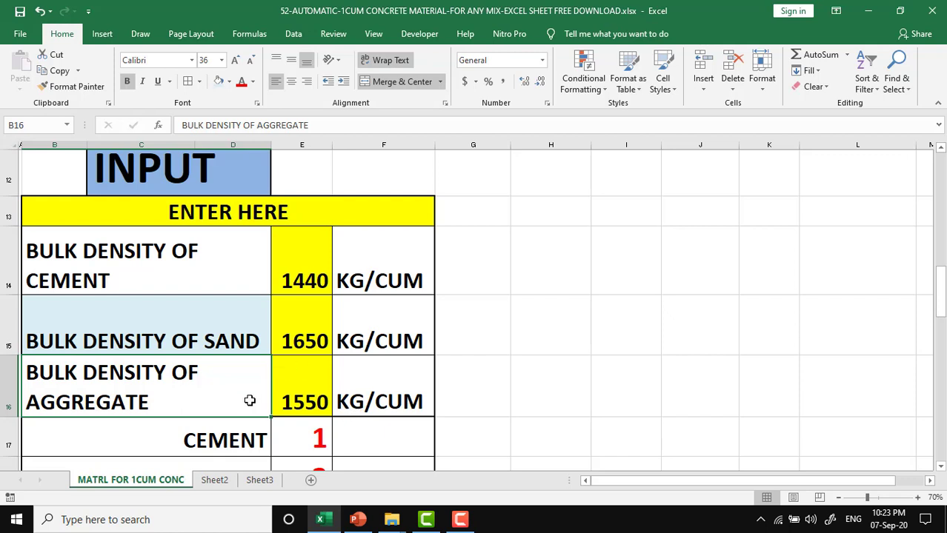
click(386, 392)
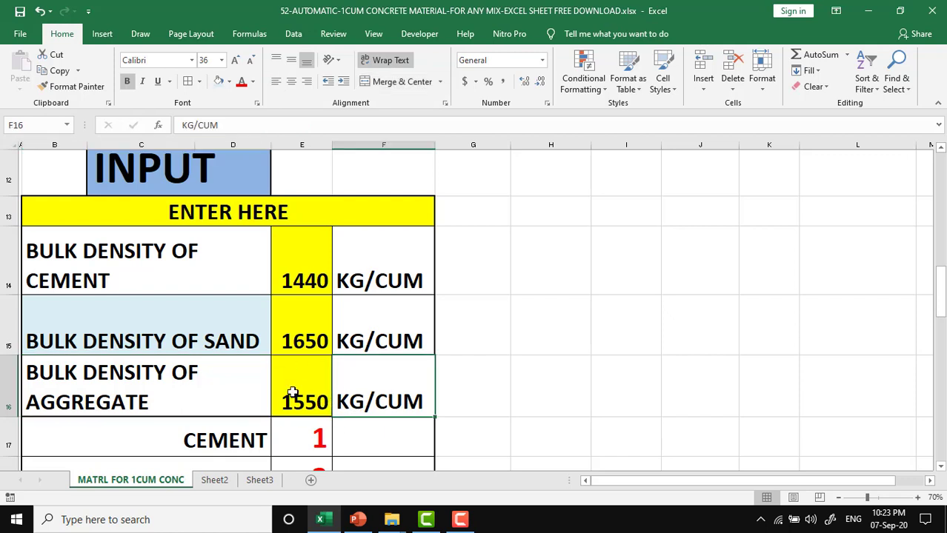
click(219, 393)
click(305, 394)
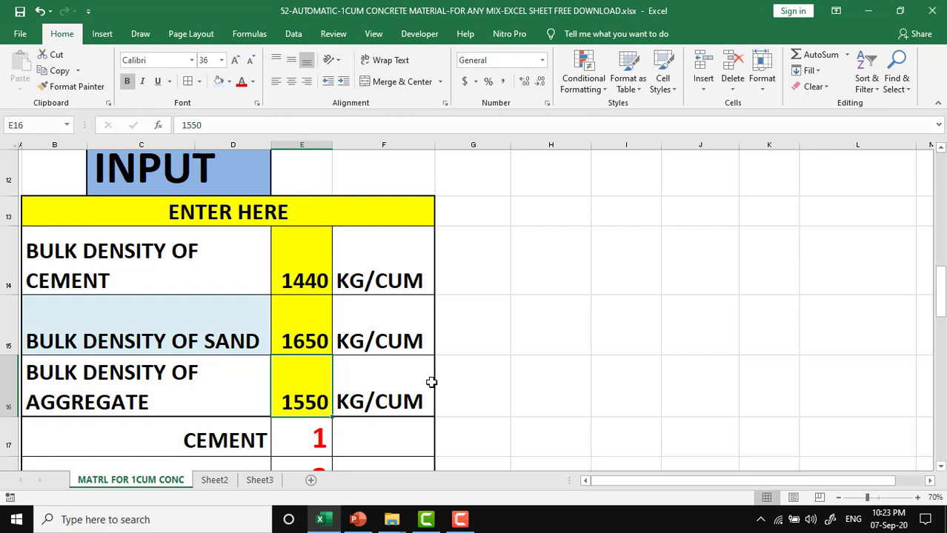
Examine the cement, sand and aggregate mix ratio values in rows 17 to 19 of the INPUT table.
scroll(431, 382, down, 2)
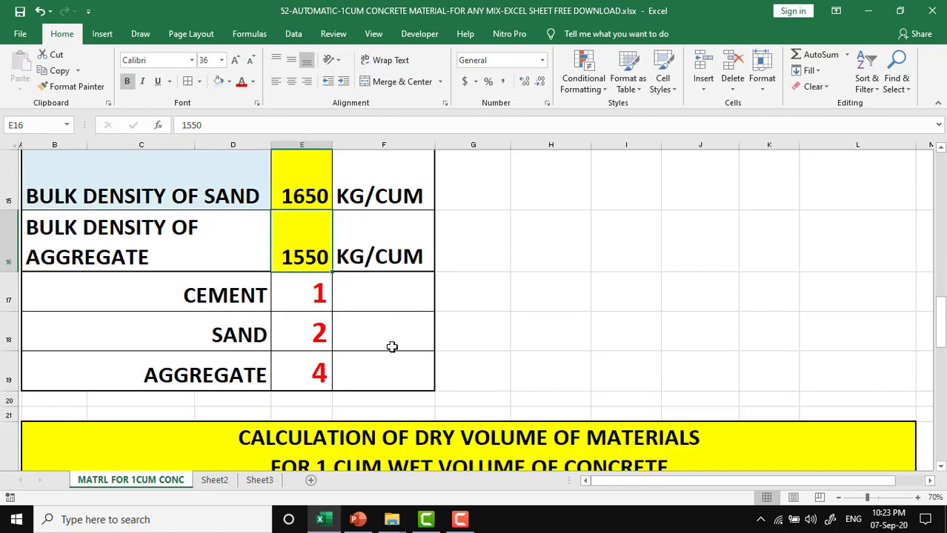
click(226, 289)
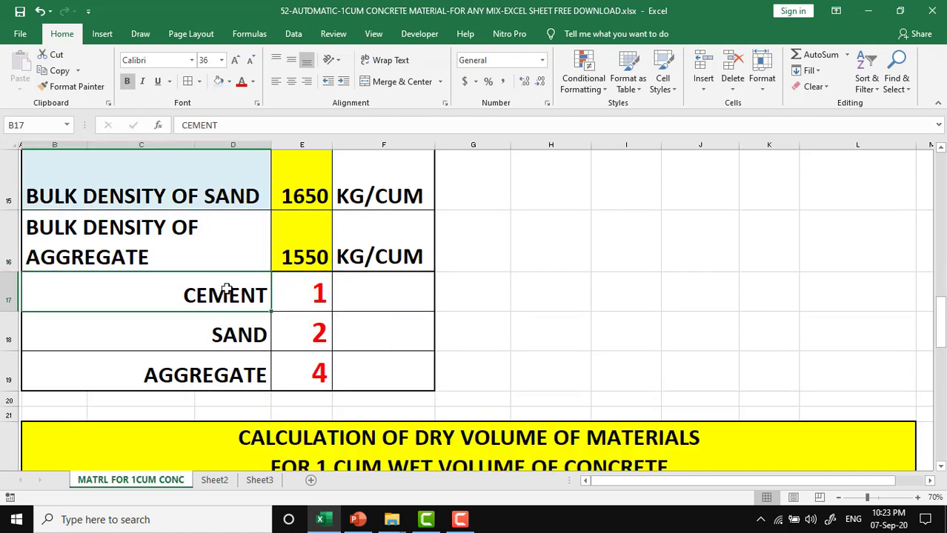
click(226, 326)
click(207, 372)
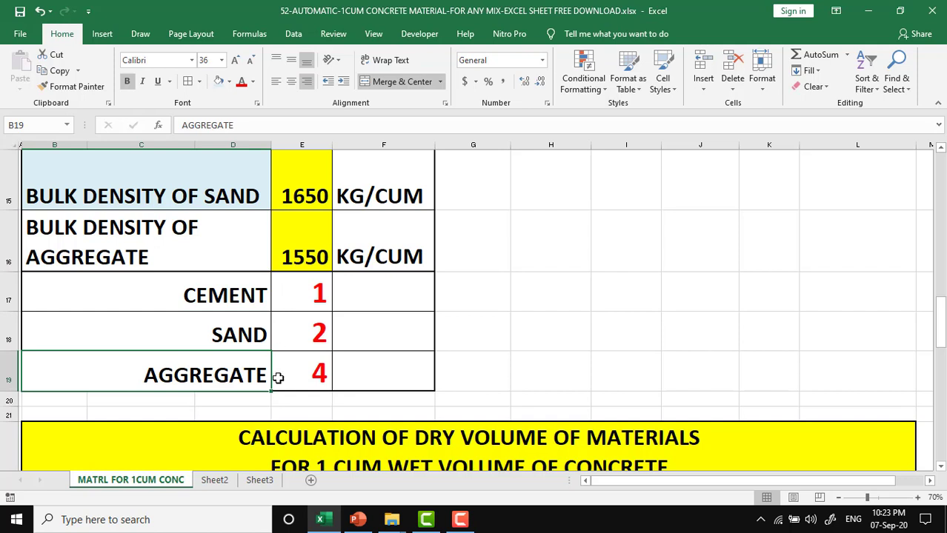
click(306, 296)
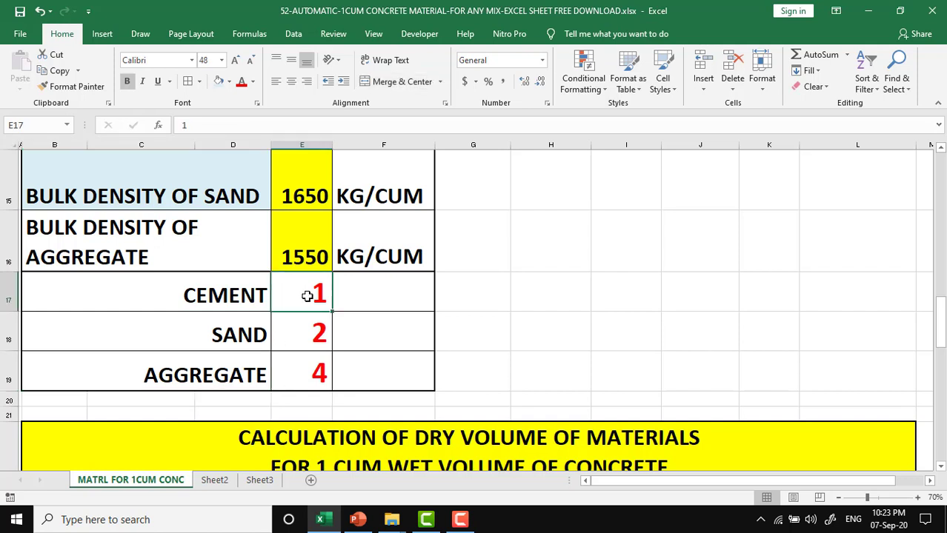
click(308, 323)
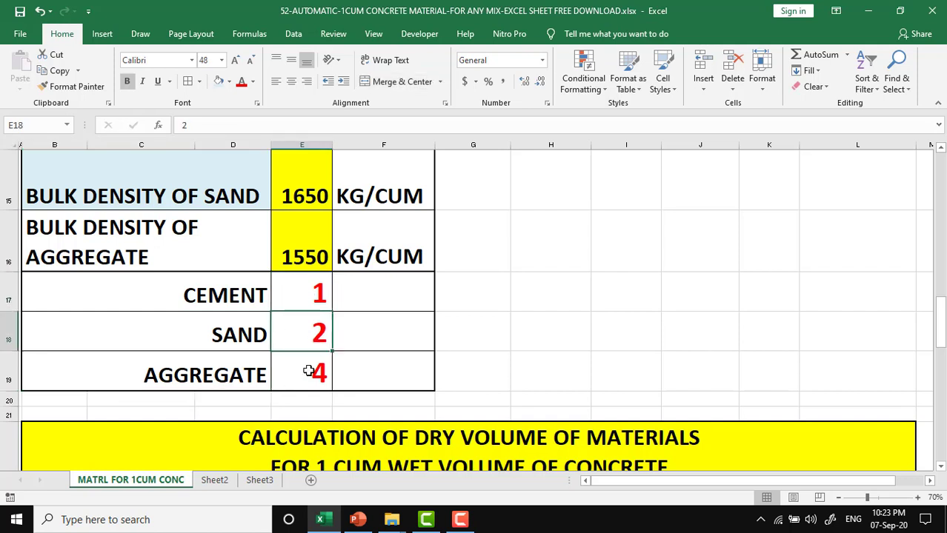
click(309, 373)
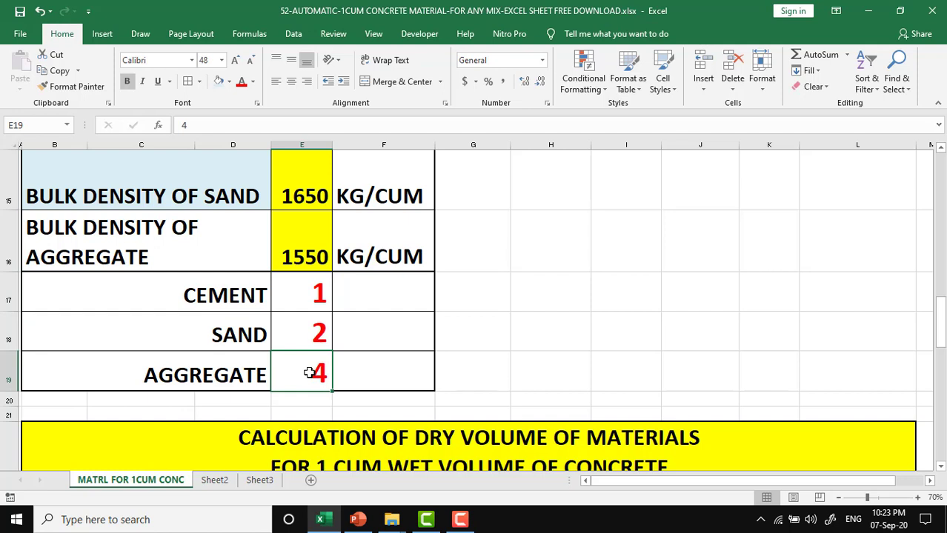
click(281, 297)
click(308, 330)
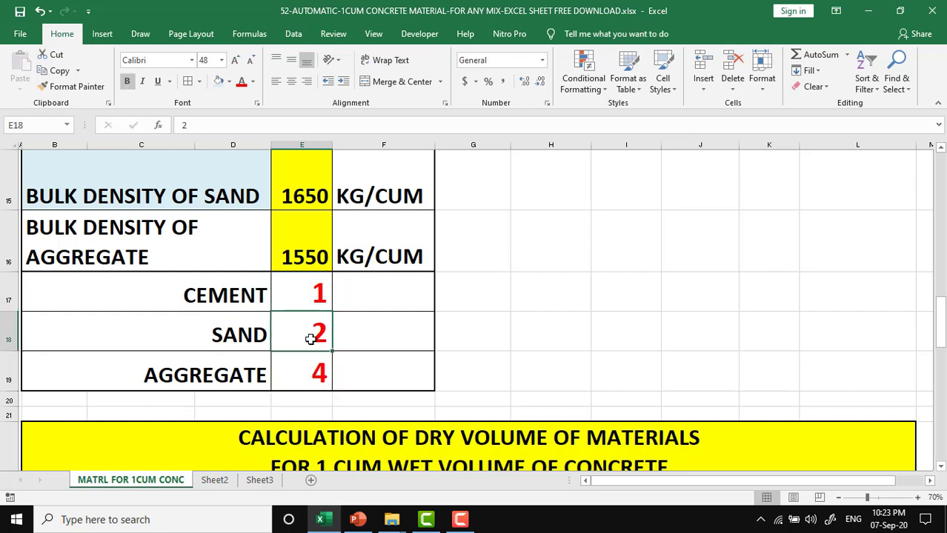
Compare the cement, sand and aggregate ratios in the first and last rows of the summary table.
scroll(313, 341, up, 3)
scroll(313, 348, up, 3)
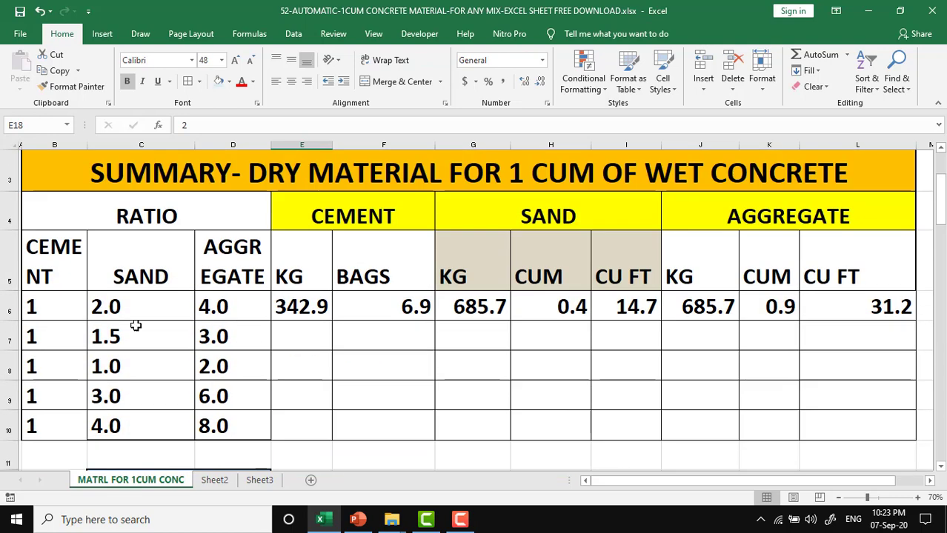
click(71, 306)
click(139, 306)
click(245, 307)
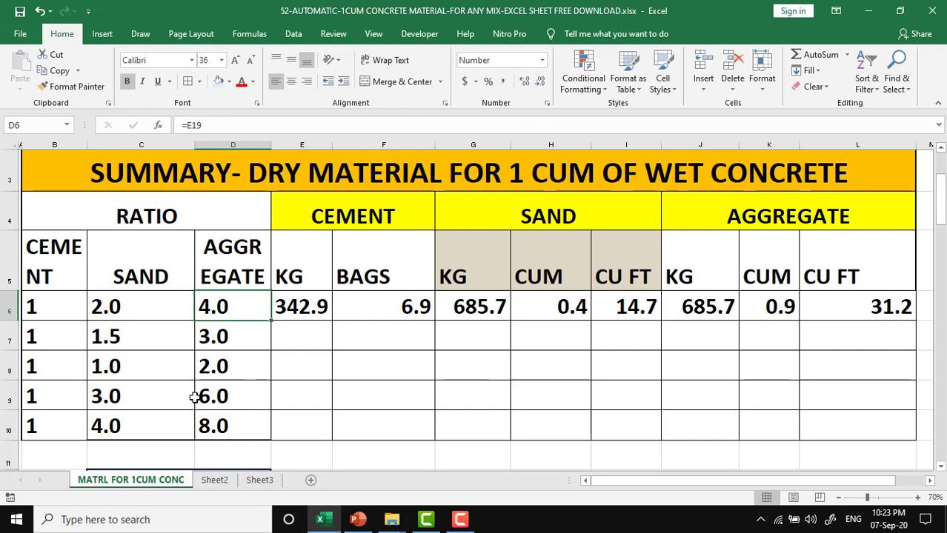
click(60, 421)
click(133, 420)
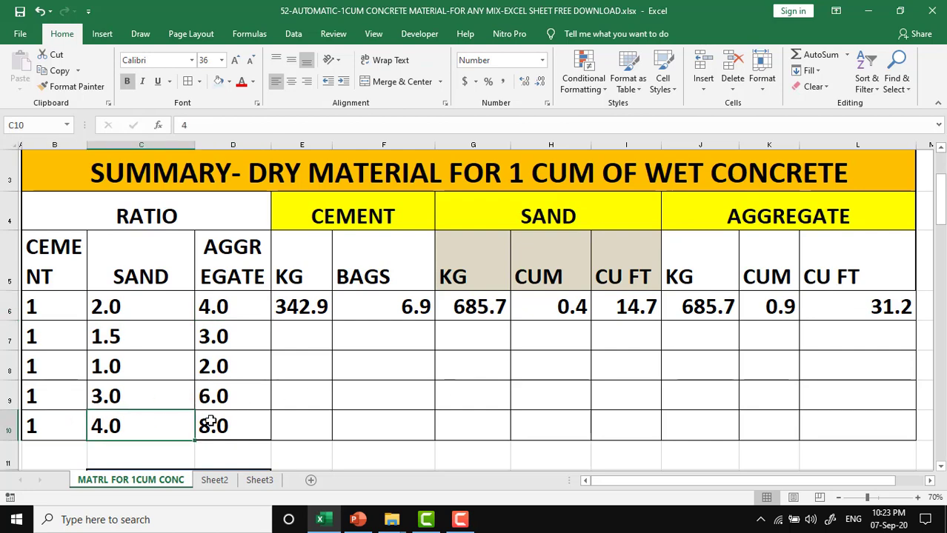
click(210, 422)
Set the SAND part of the mix ratio in the INPUT table to 4.
scroll(211, 421, down, 1)
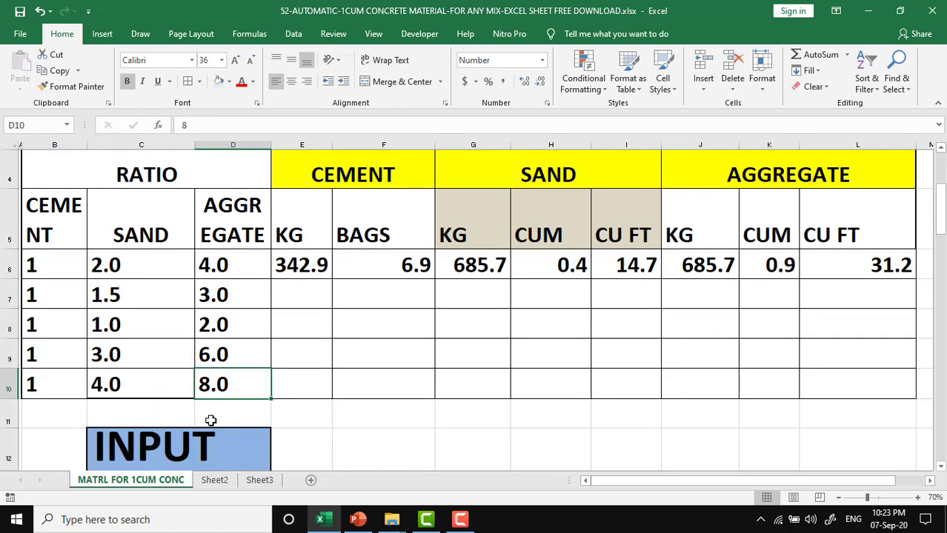
scroll(211, 420, down, 4)
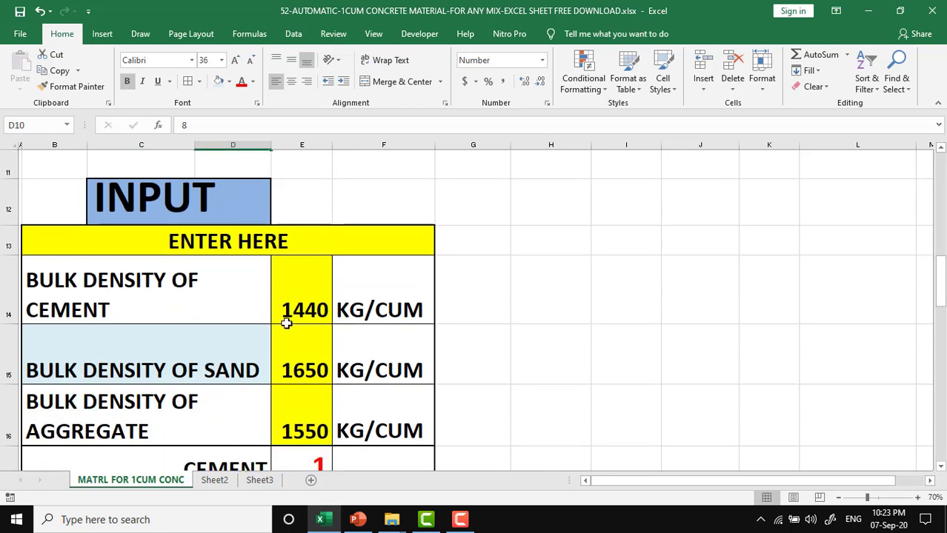
scroll(346, 400, down, 3)
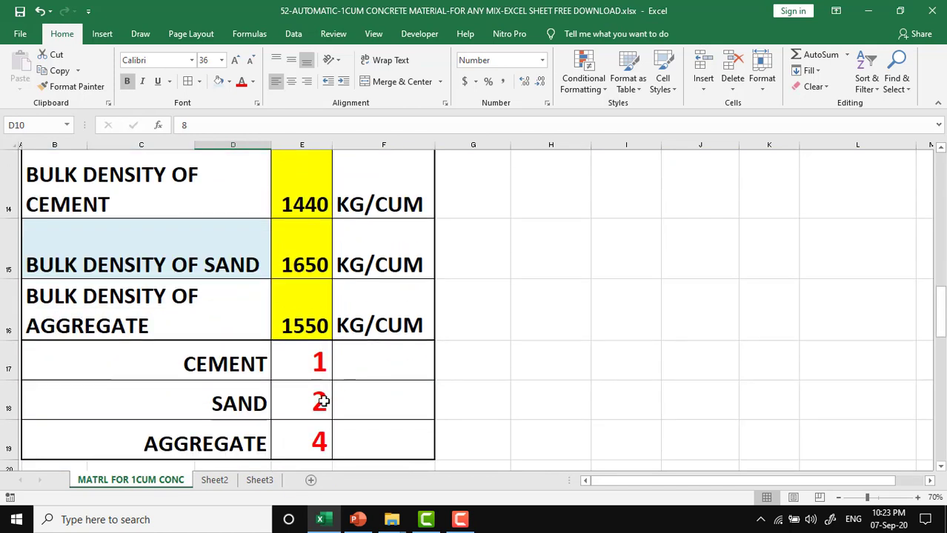
click(303, 365)
click(306, 398)
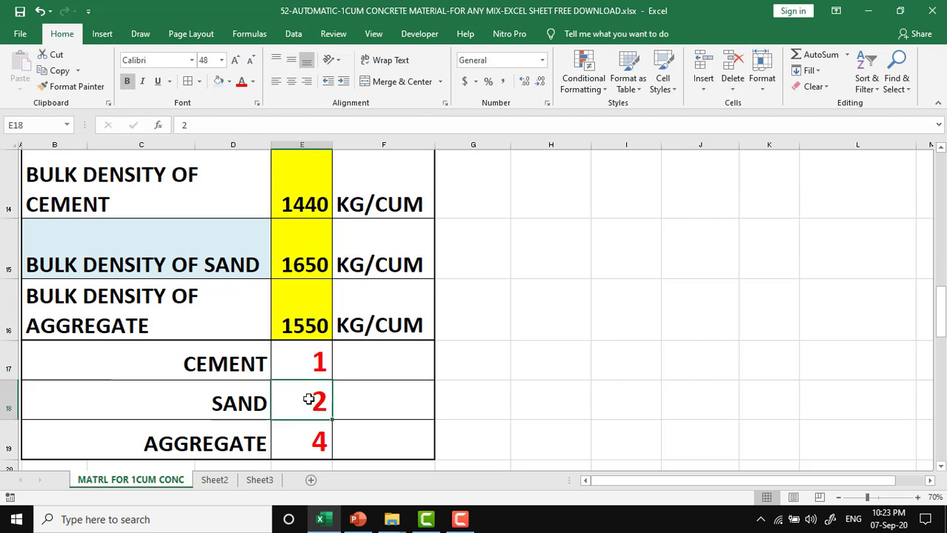
click(294, 442)
click(296, 405)
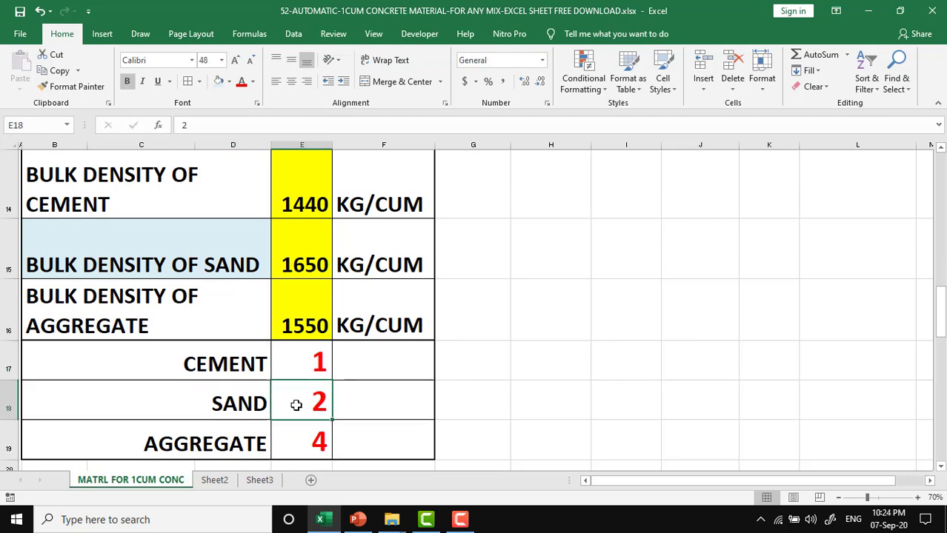
key(BackSpace)
text(4)
Set the AGGREGATE part of the mix ratio in the INPUT table to 8 and check the three ratio cells.
click(304, 442)
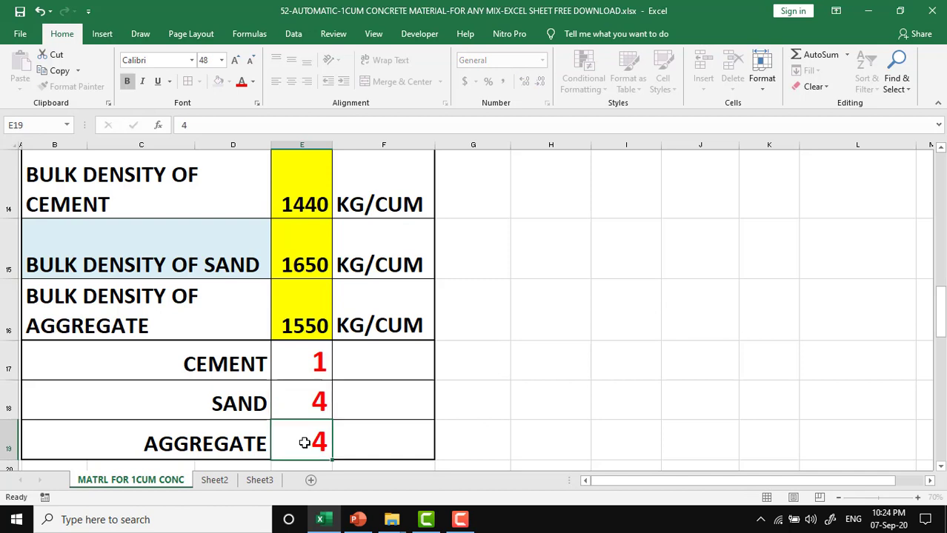
text(8)
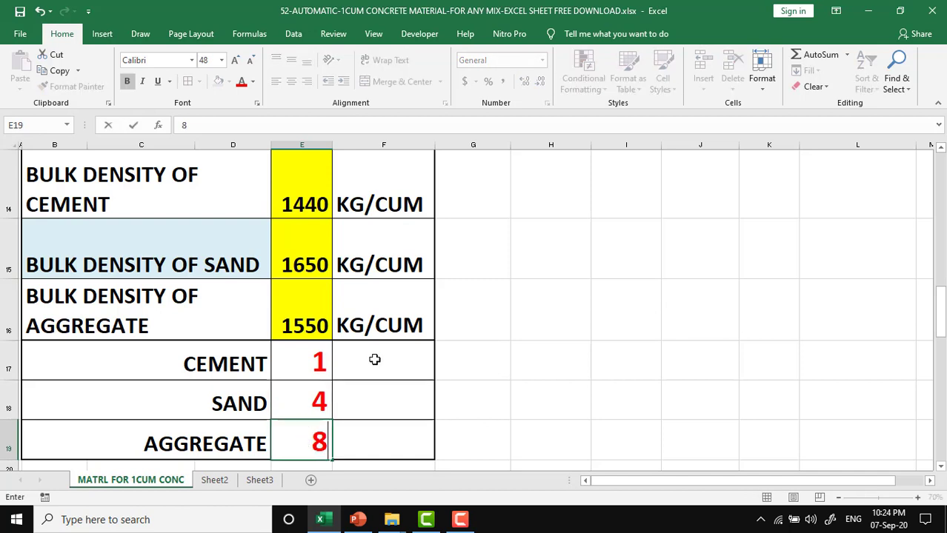
click(306, 363)
click(311, 394)
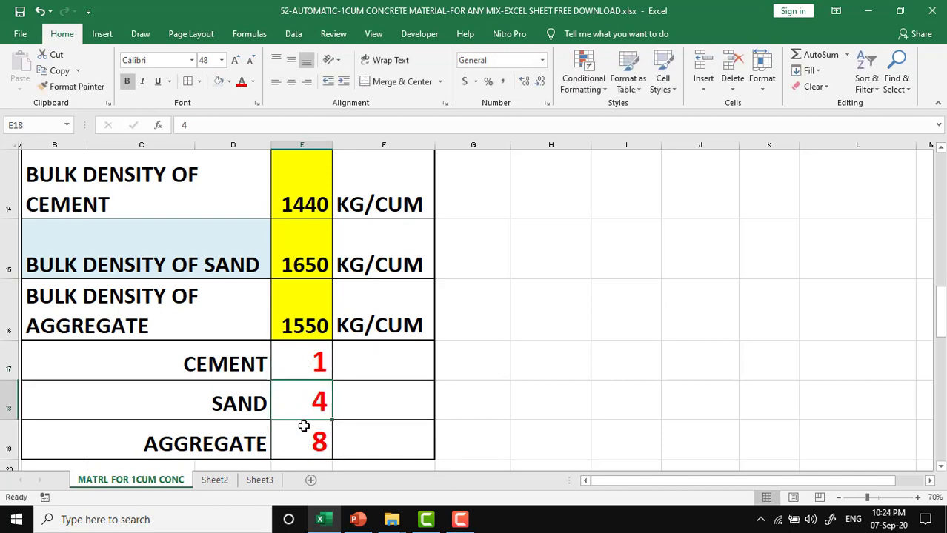
click(303, 433)
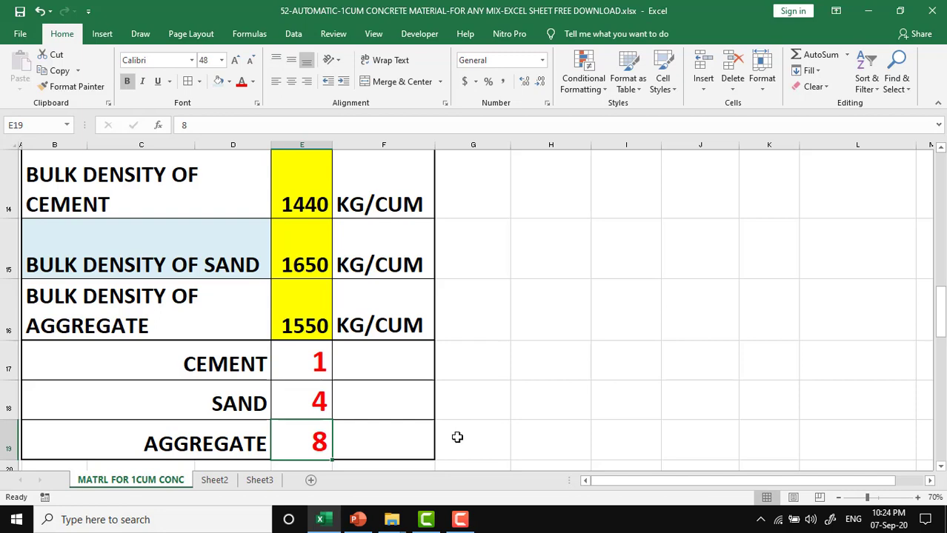
key(Down)
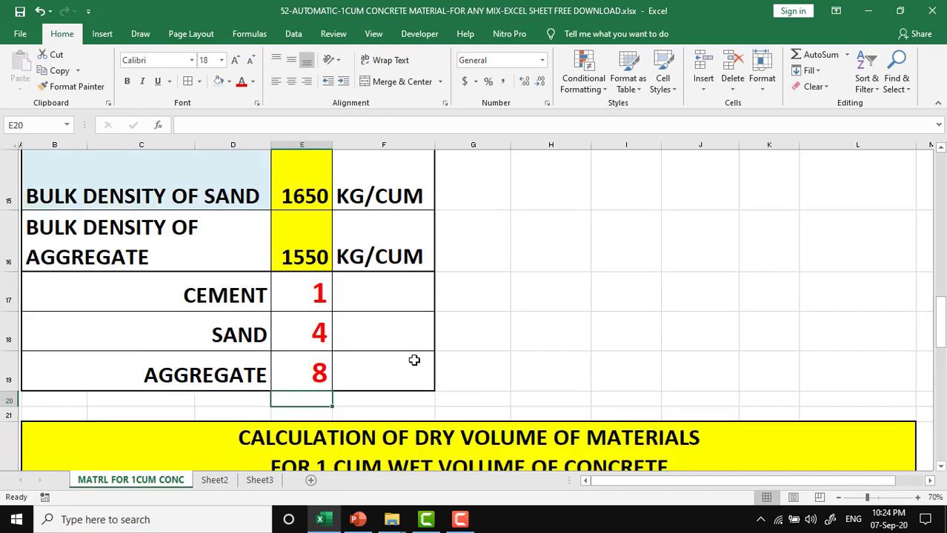
Check which summary row is filled in for the 1:4:8 mix and compare its ratio with row 6.
scroll(414, 360, up, 4)
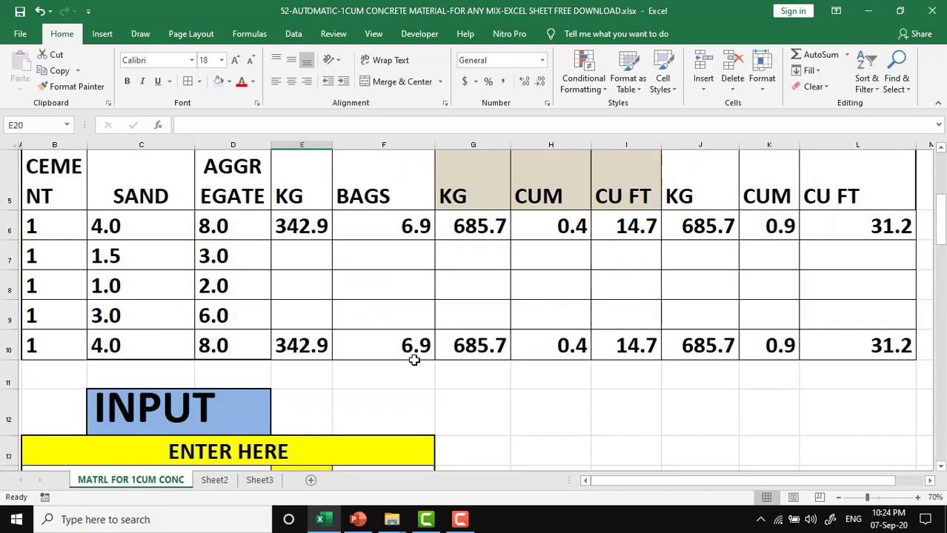
scroll(414, 360, up, 1)
click(62, 385)
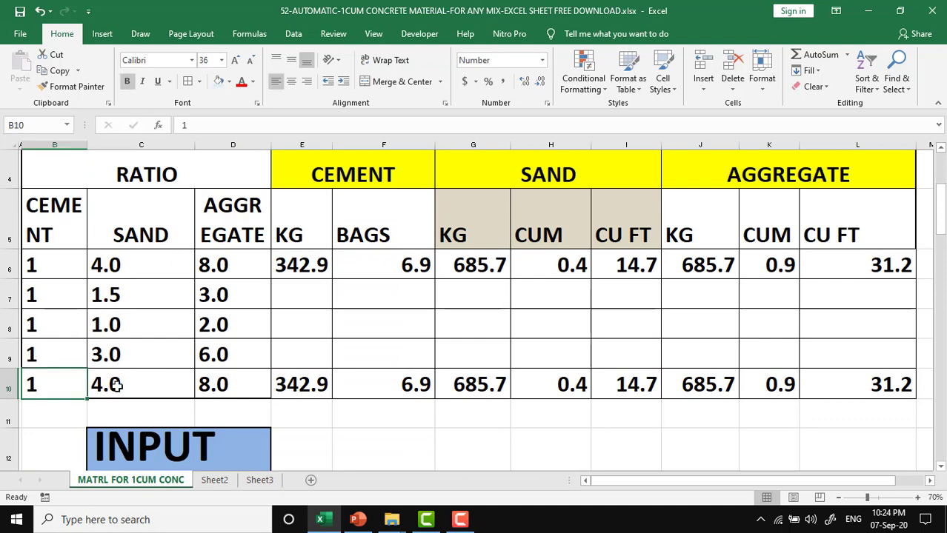
click(116, 385)
click(229, 386)
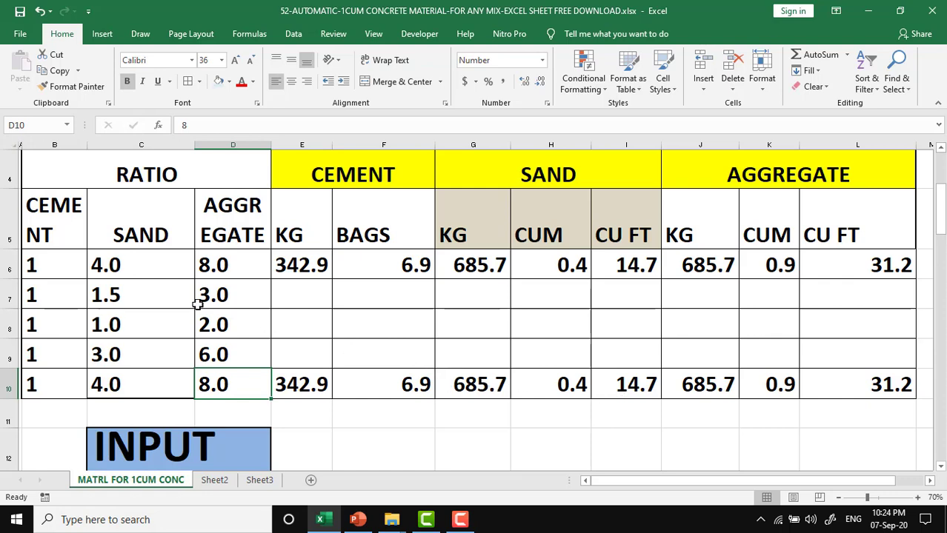
click(163, 266)
click(215, 267)
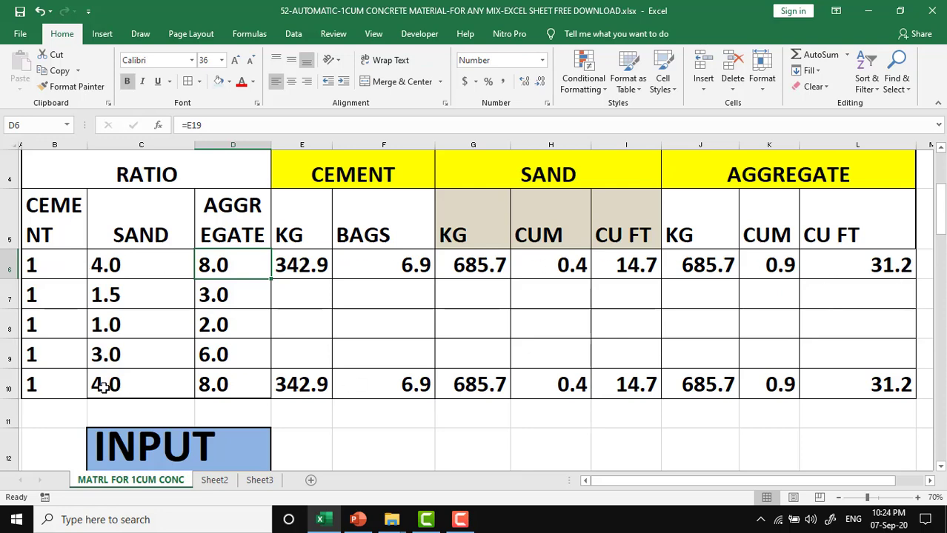
click(70, 387)
click(154, 381)
click(238, 381)
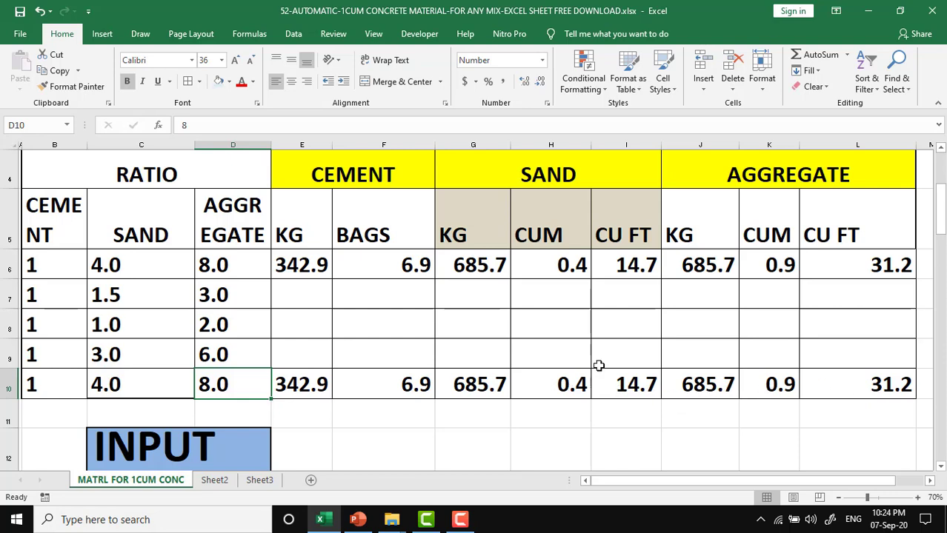
Review the quantities under the CEMENT, SAND and AGGREGATE headings of the summary table.
scroll(326, 367, down, 1)
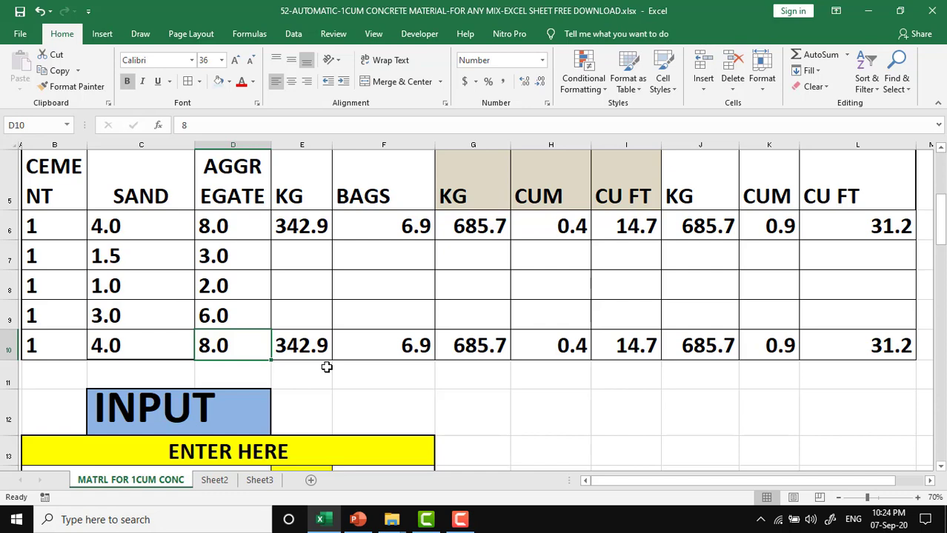
scroll(308, 250, up, 3)
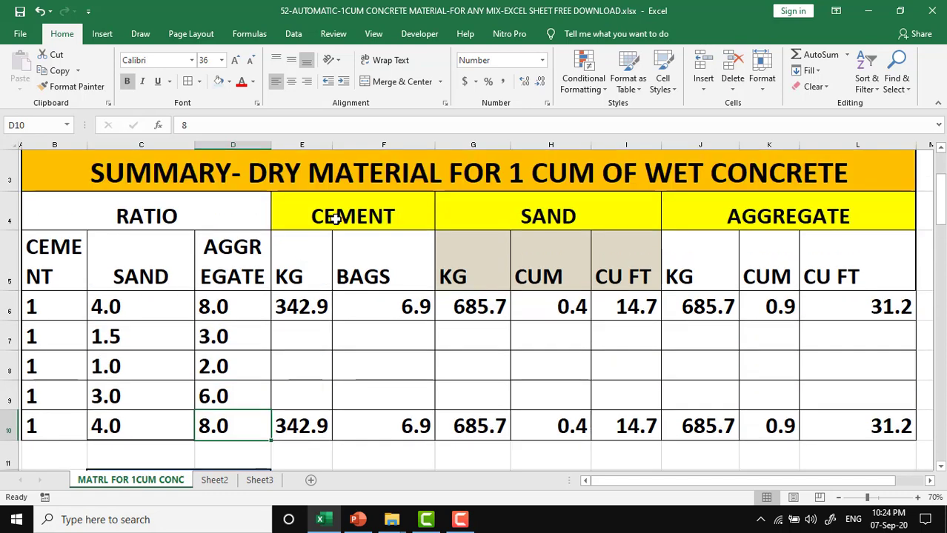
click(335, 217)
click(502, 215)
click(819, 214)
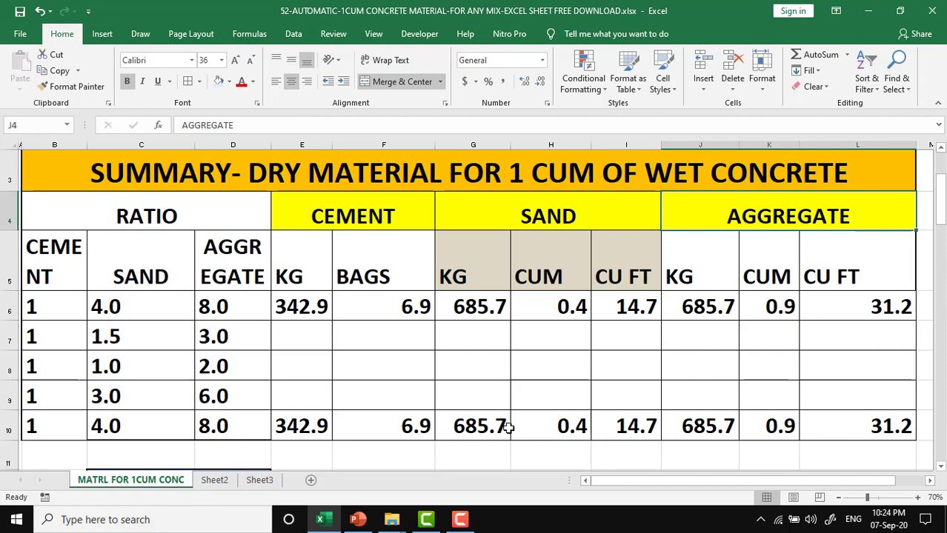
Set the INPUT table's SAND ratio to 2 and AGGREGATE ratio to 4, and check the summary table.
scroll(509, 428, down, 4)
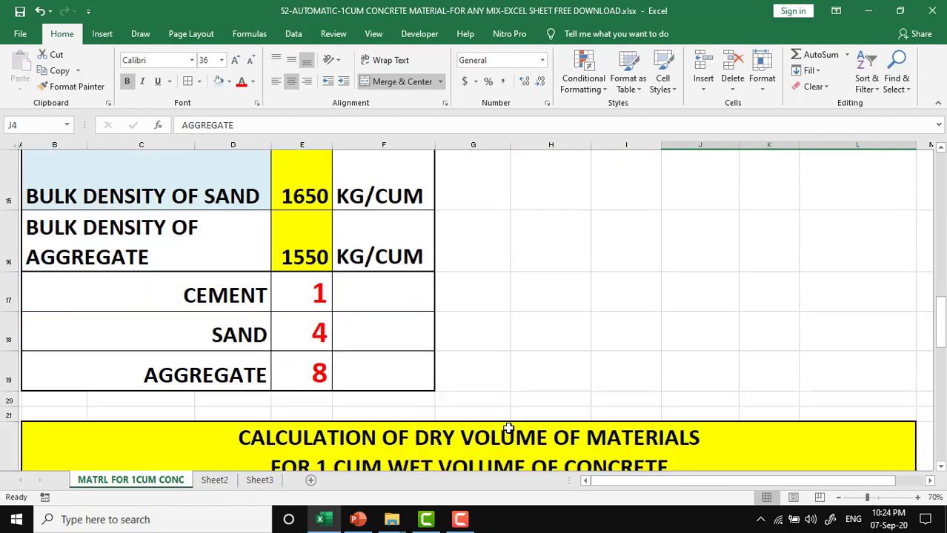
click(292, 341)
text(2)
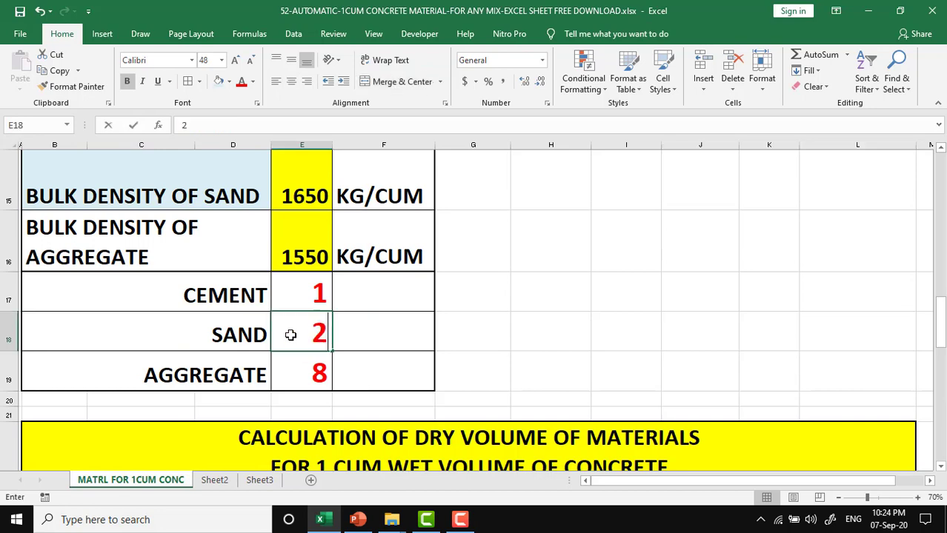
click(295, 363)
text(4)
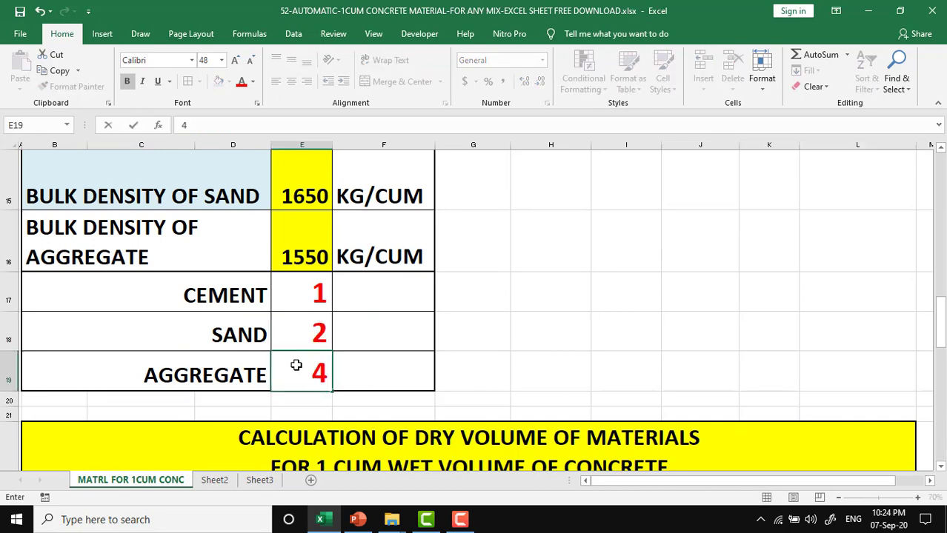
key(Return)
scroll(311, 367, up, 4)
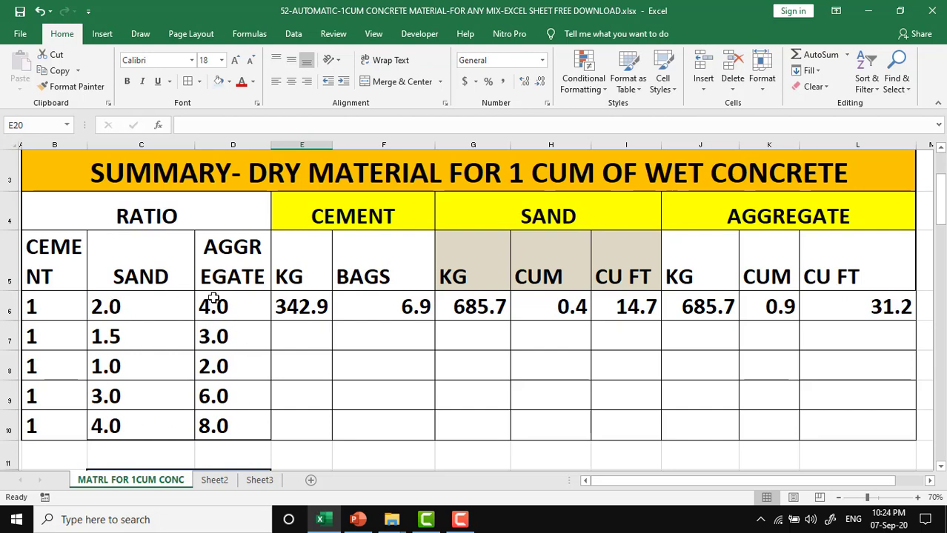
Set the INPUT table's SAND ratio to 5 and AGGREGATE ratio to 10.
scroll(248, 417, down, 4)
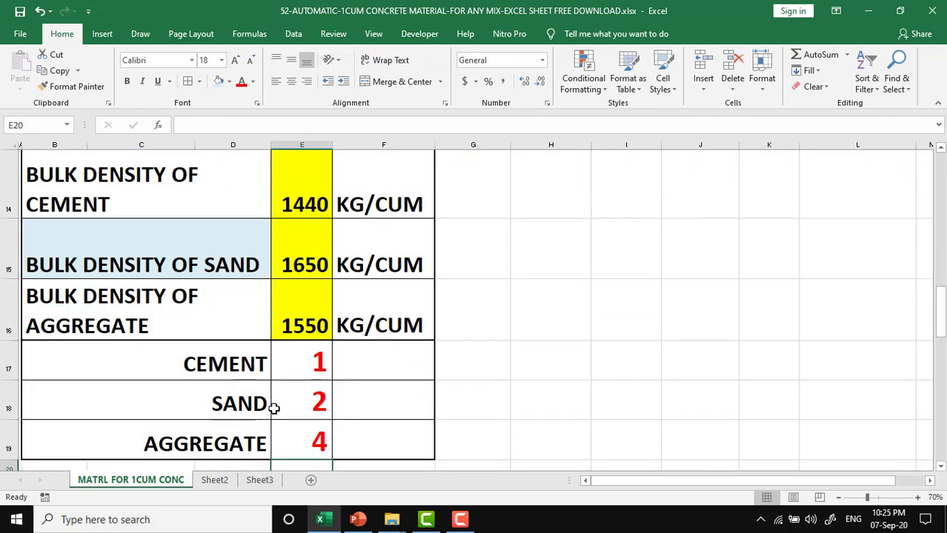
scroll(273, 407, down, 1)
click(292, 276)
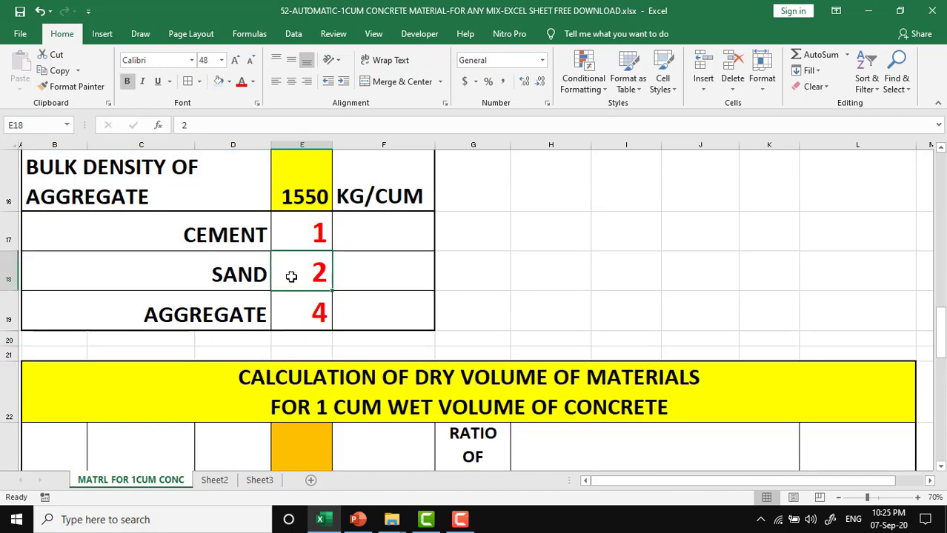
text(5)
click(293, 315)
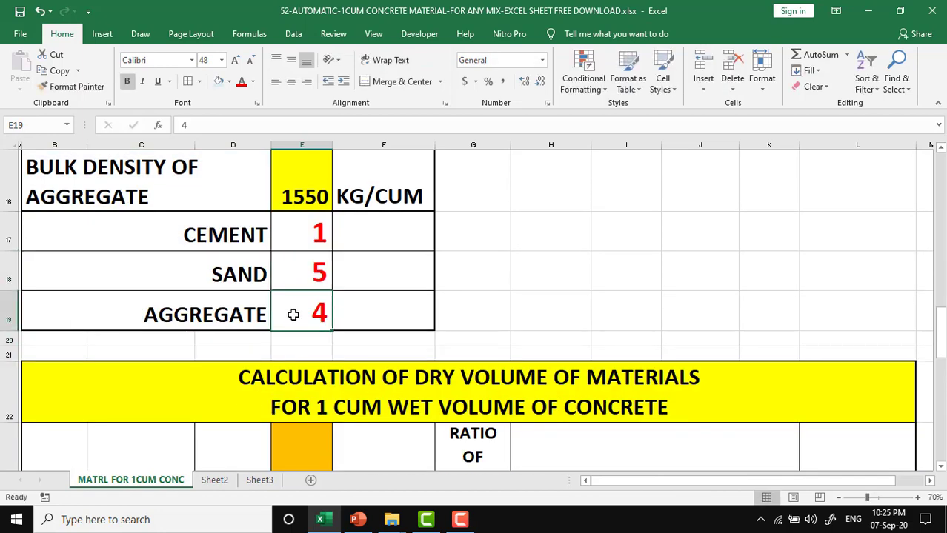
text(10)
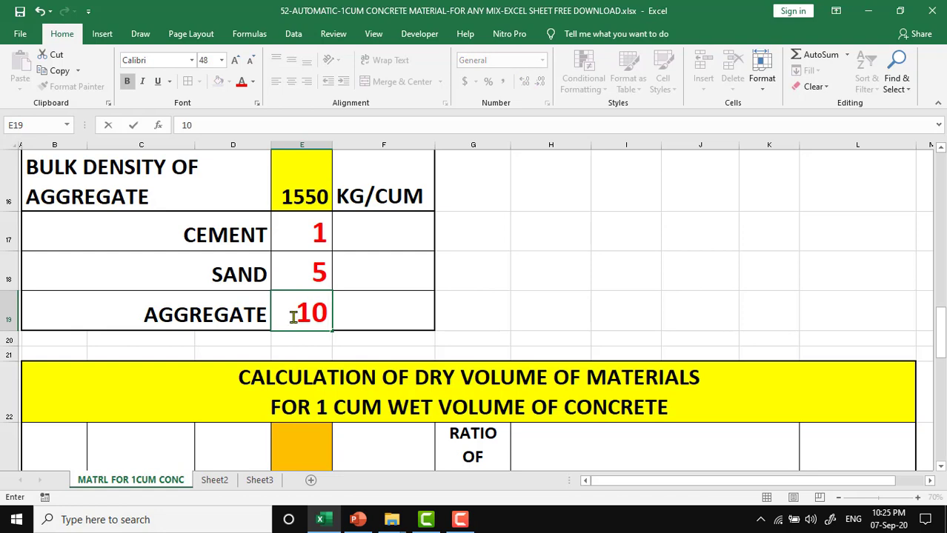
key(Return)
Check the CEMENT, SAND and AGGREGATE ratio cells in row 6 of the summary table.
scroll(296, 315, up, 5)
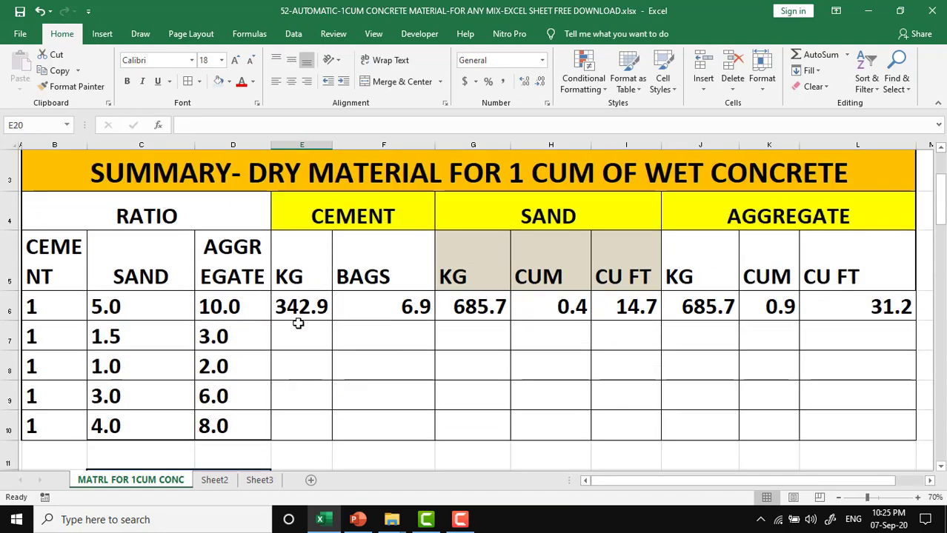
click(72, 309)
click(153, 309)
click(228, 306)
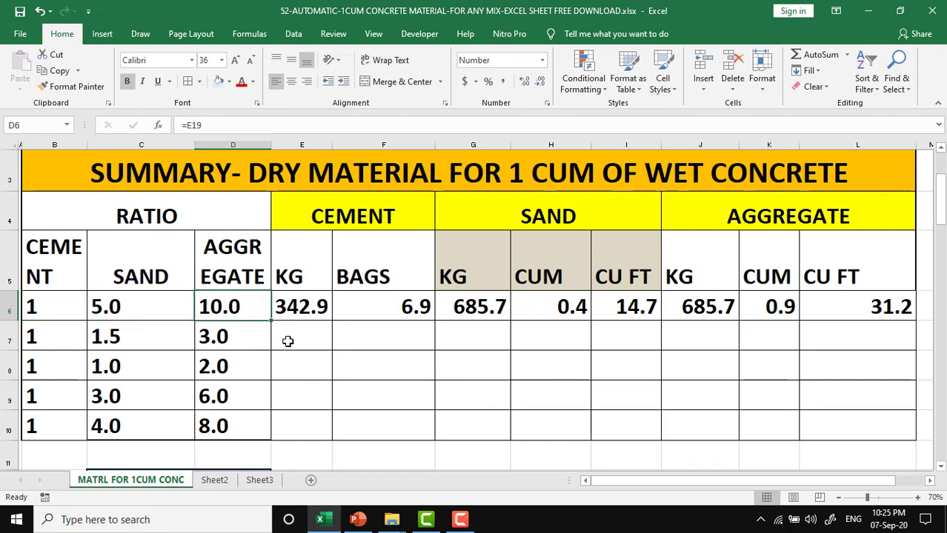
Return the INPUT table to a 1:2:4 mix with SAND 2 and AGGREGATE 4, and check summary row 6.
scroll(289, 342, down, 1)
scroll(288, 341, down, 5)
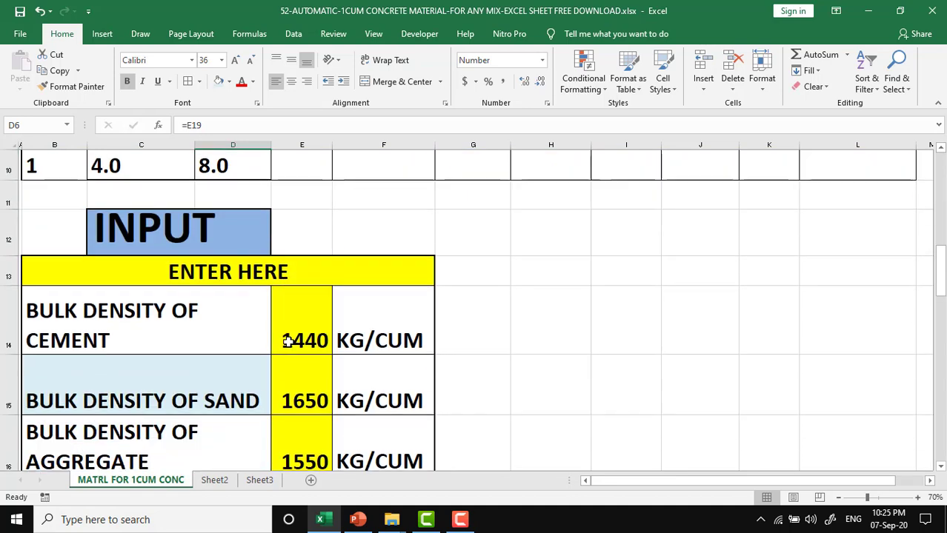
scroll(288, 341, down, 1)
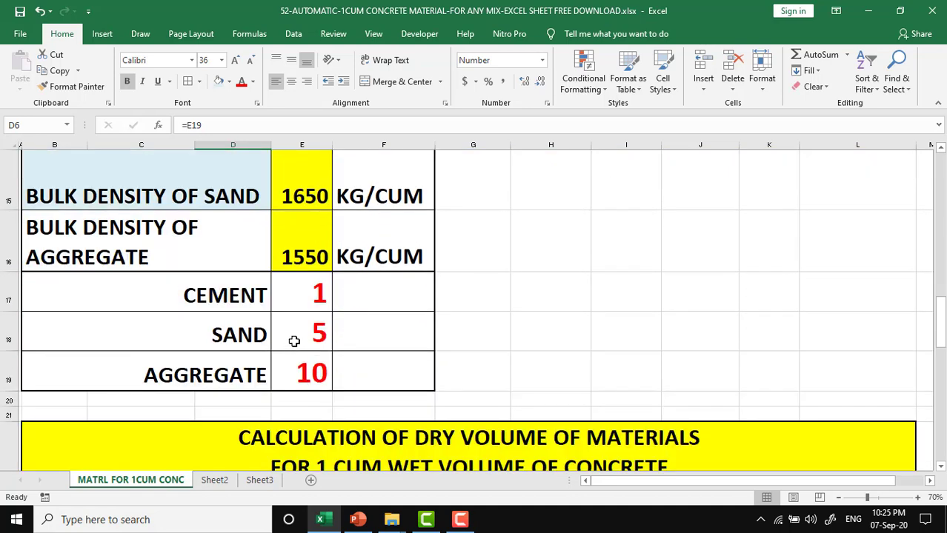
scroll(295, 341, down, 1)
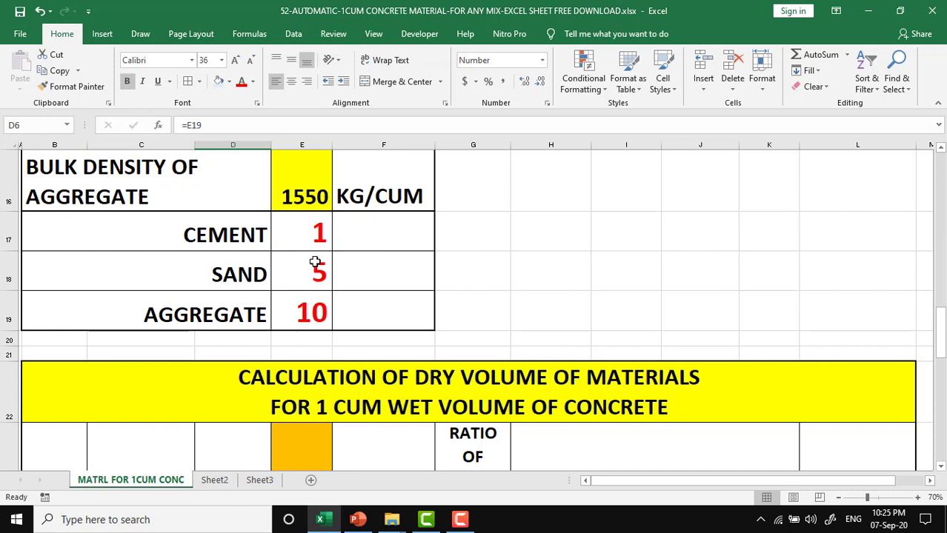
scroll(301, 268, up, 1)
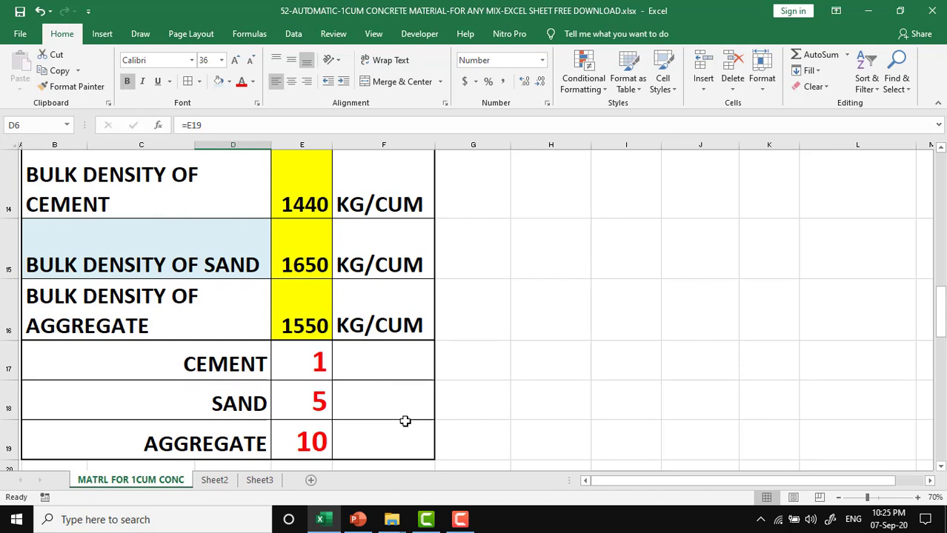
scroll(405, 420, up, 1)
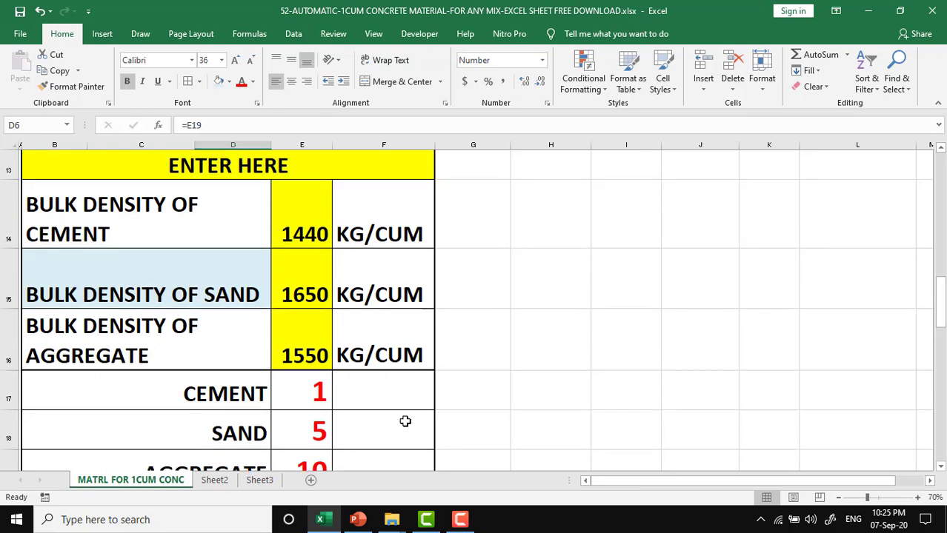
scroll(406, 420, down, 1)
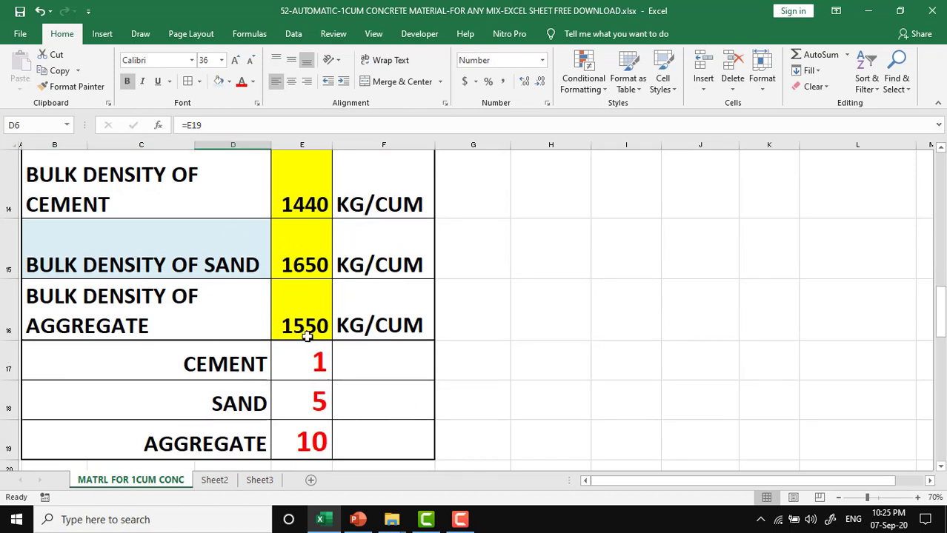
click(300, 400)
text(2)
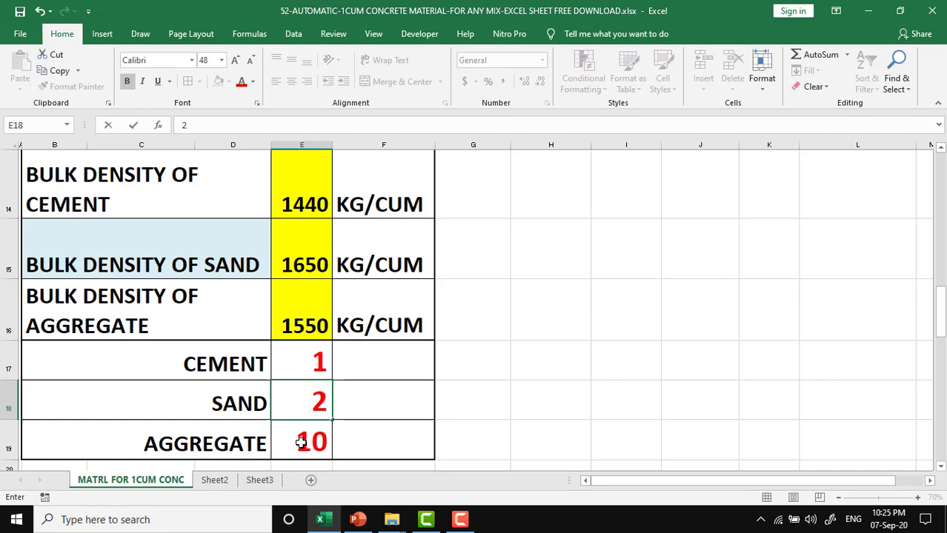
click(300, 443)
text(4)
key(Return)
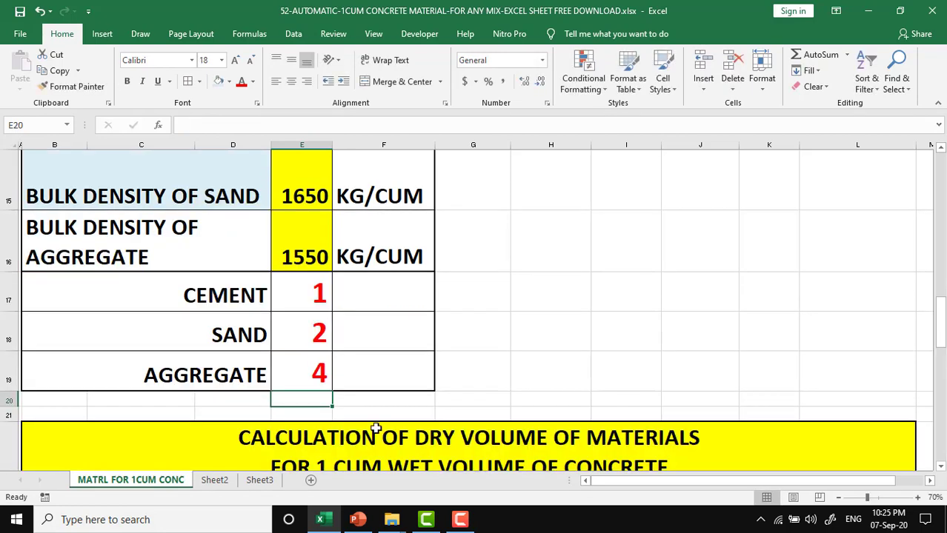
scroll(442, 367, up, 4)
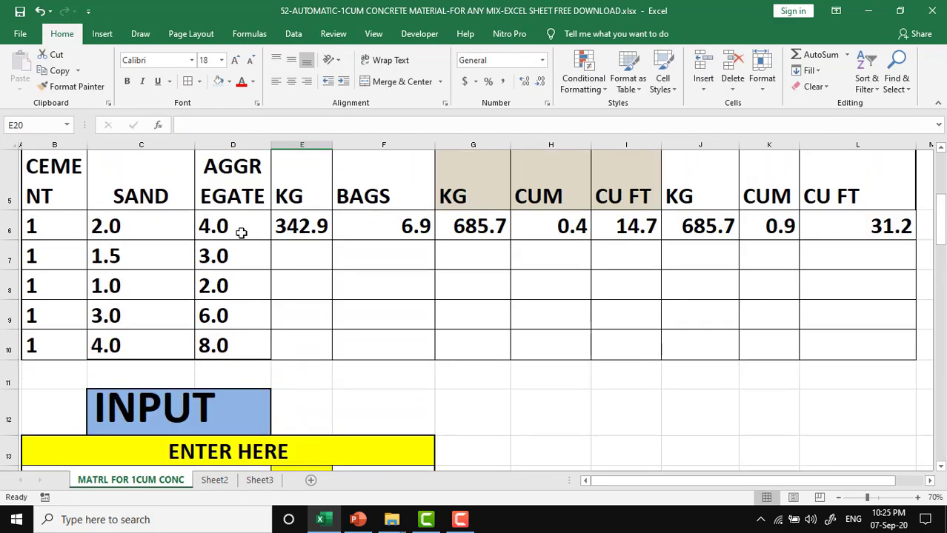
Review the title of the dry volume calculation table and its BULK DENSITY and MIX RATIO columns.
scroll(437, 345, down, 5)
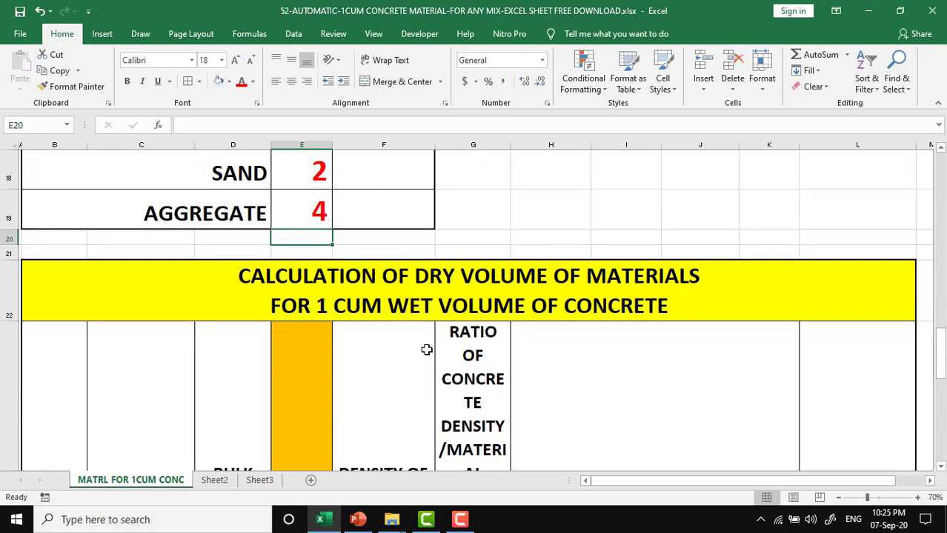
scroll(427, 350, down, 2)
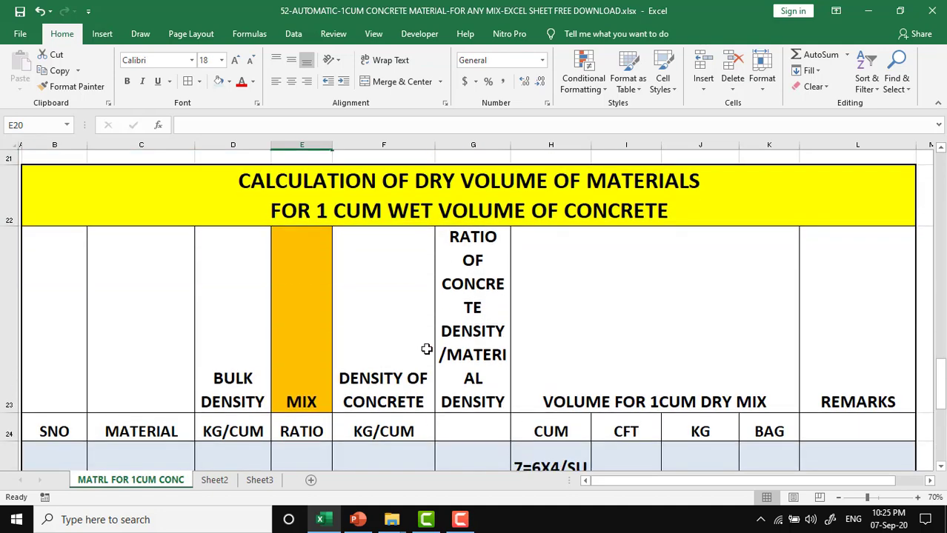
click(273, 205)
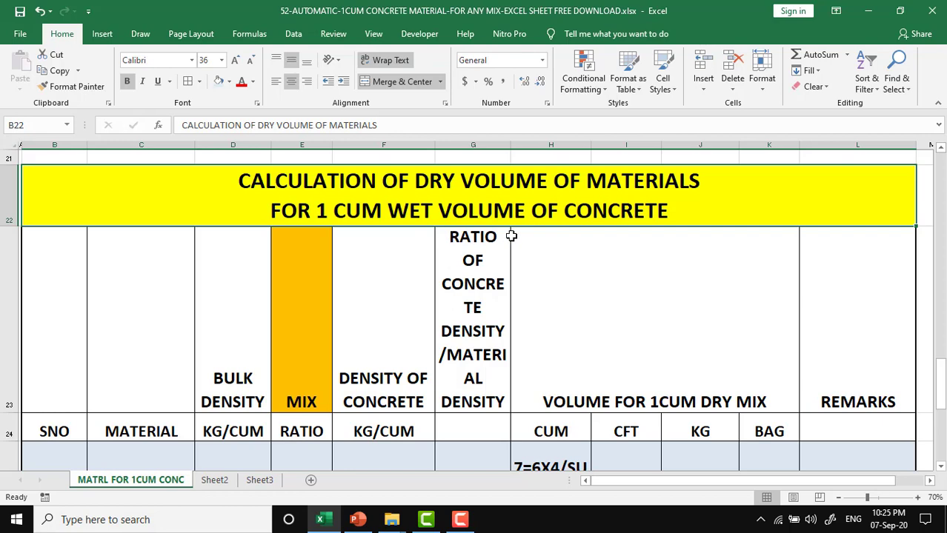
scroll(496, 299, down, 2)
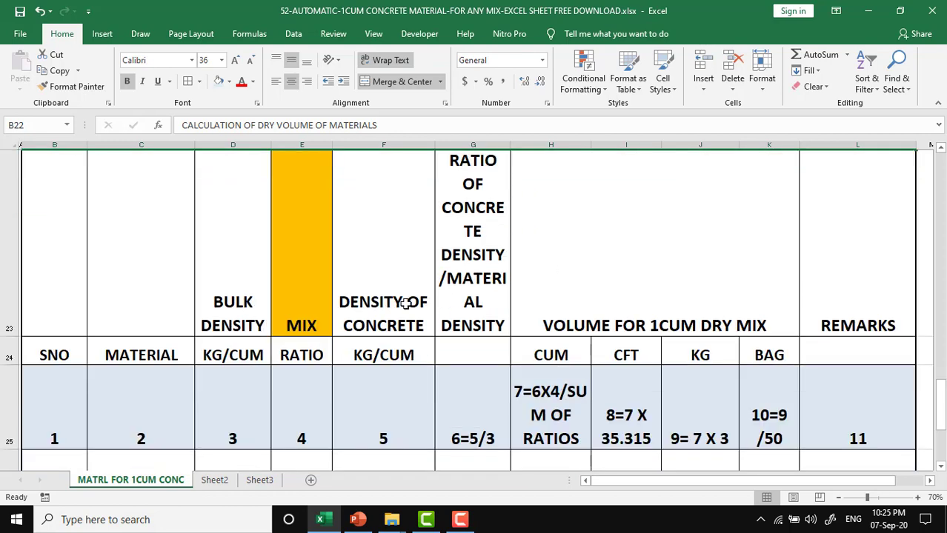
click(220, 299)
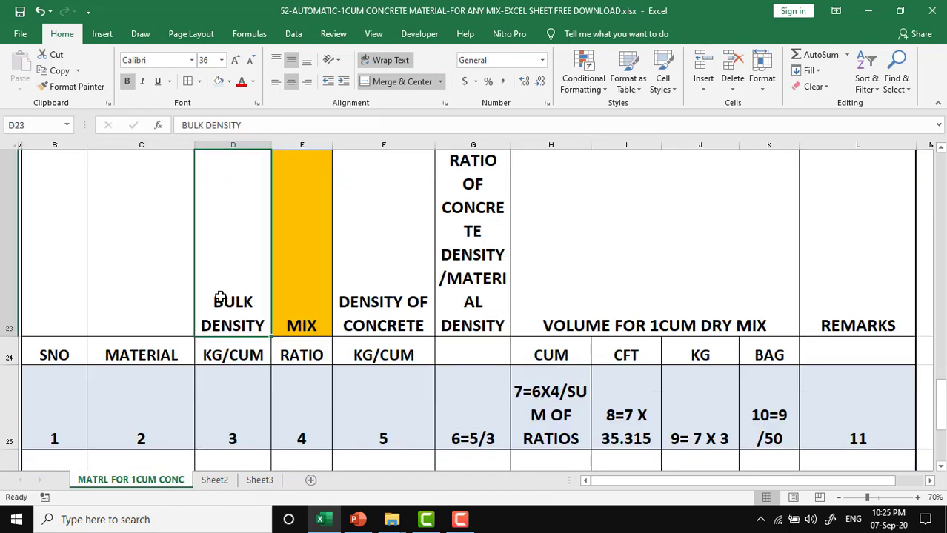
click(299, 296)
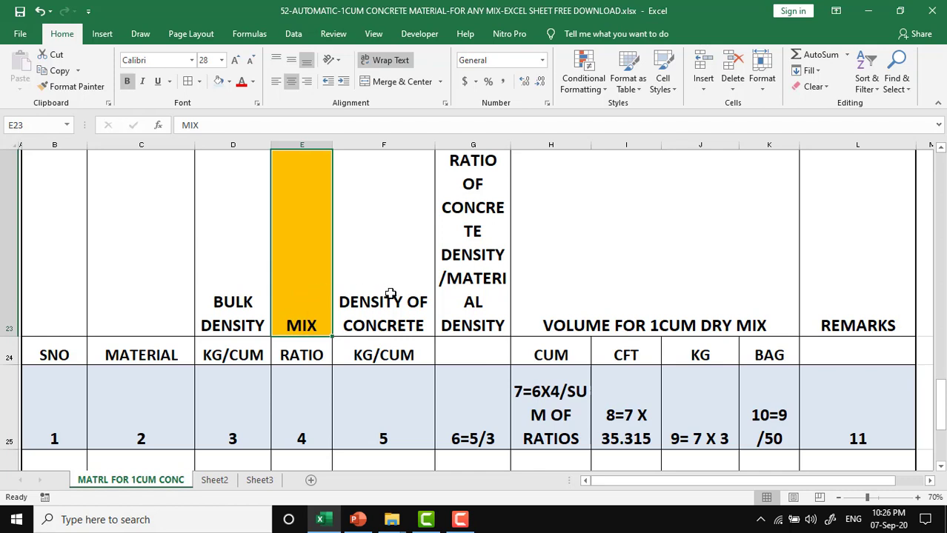
click(249, 295)
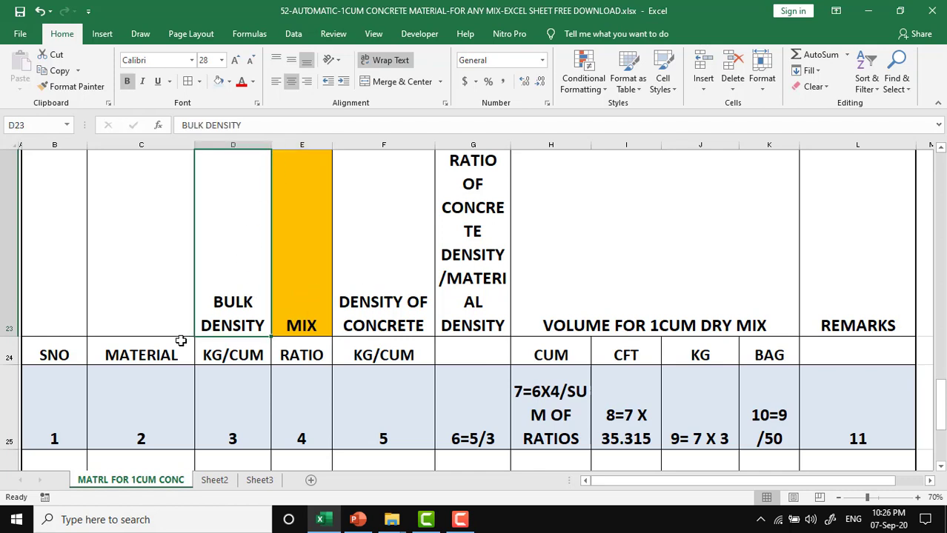
click(275, 272)
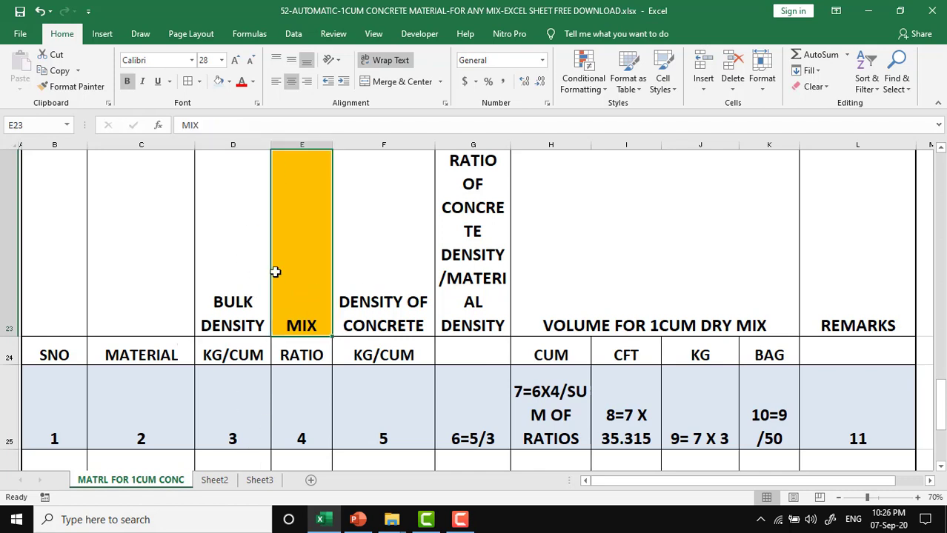
scroll(291, 380, down, 1)
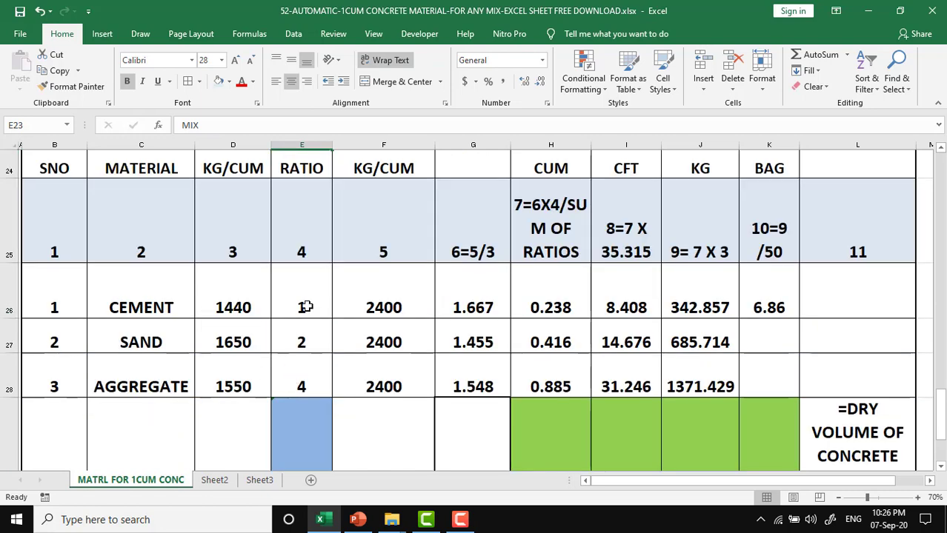
scroll(303, 377, up, 1)
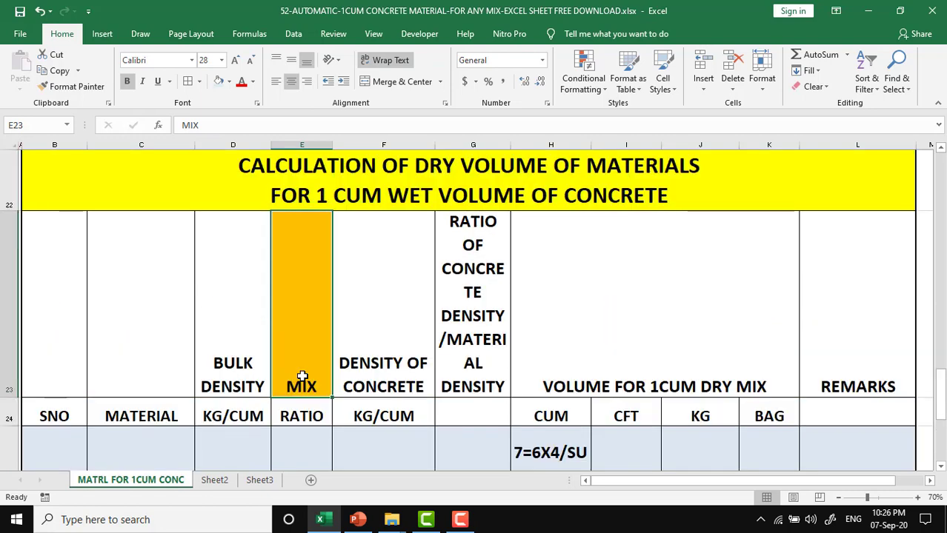
Examine the DENSITY OF CONCRETE column for the cement, sand and aggregate rows.
click(389, 354)
scroll(388, 355, down, 1)
scroll(389, 354, down, 1)
click(392, 272)
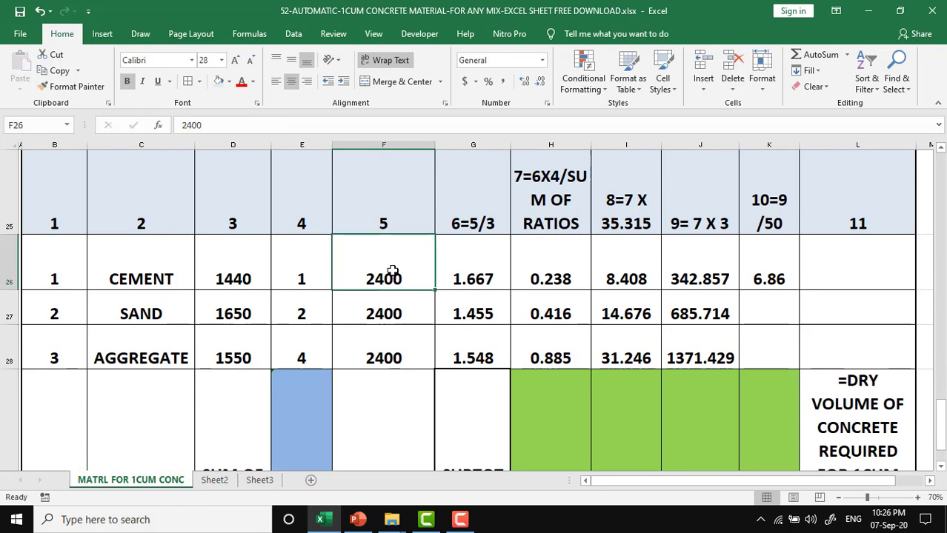
click(383, 312)
click(383, 359)
scroll(383, 359, down, 1)
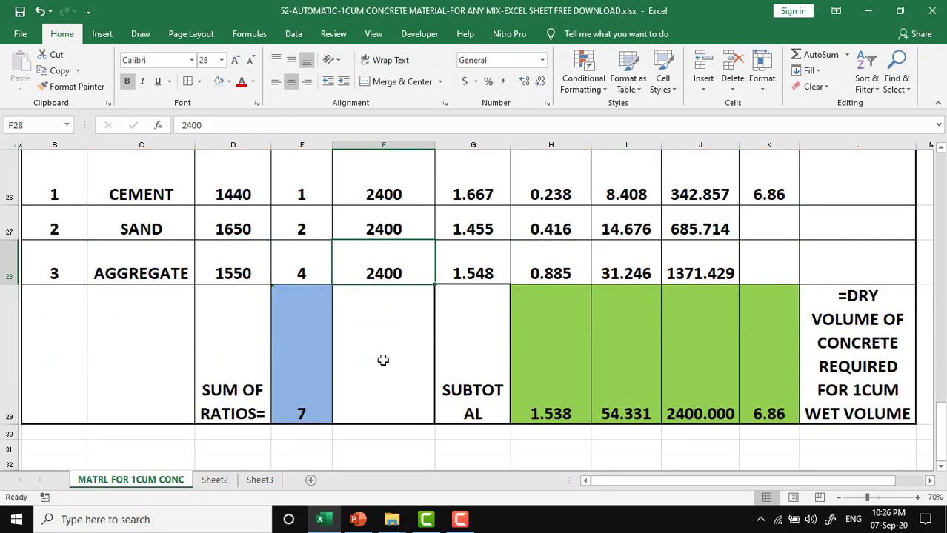
scroll(383, 360, up, 2)
scroll(383, 360, up, 2)
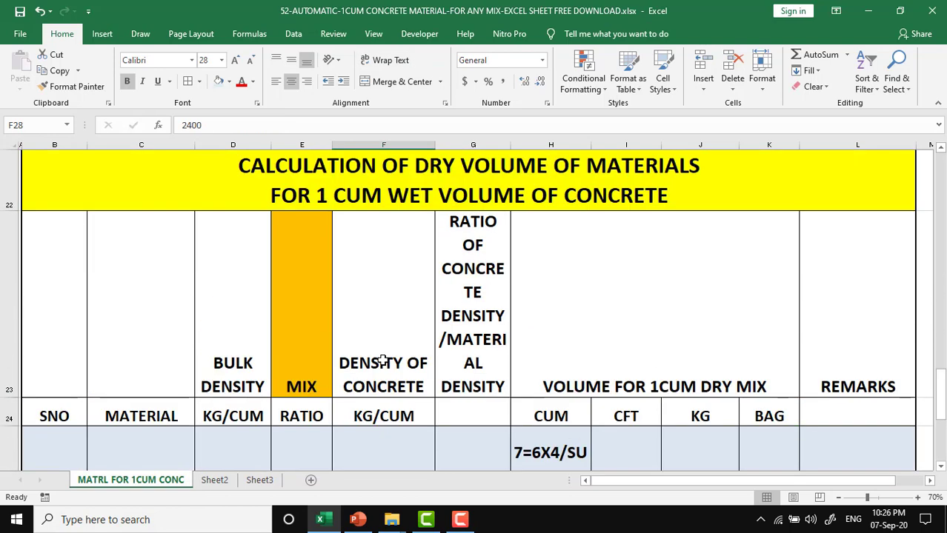
Examine how the concrete-to-material density ratio in column 6 is derived for cement from columns 5 and 3.
scroll(383, 361, down, 1)
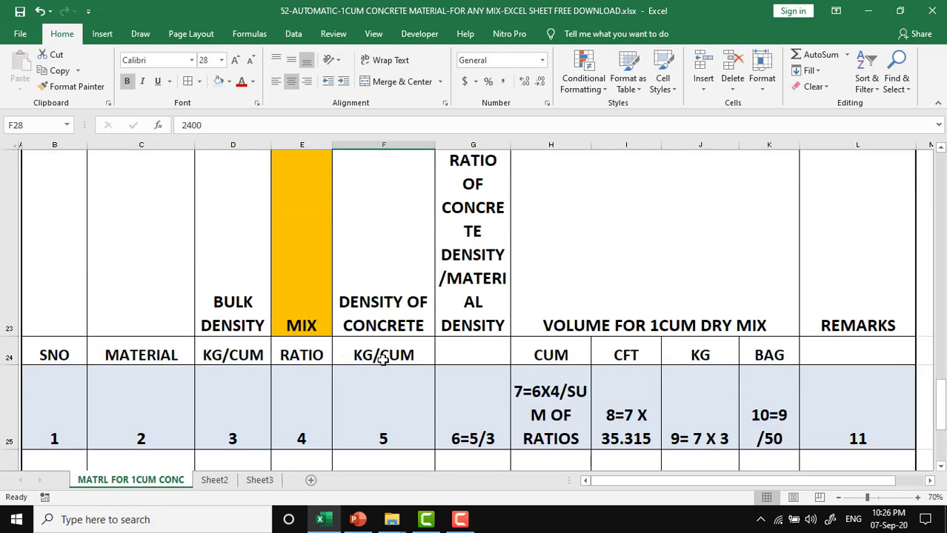
click(481, 254)
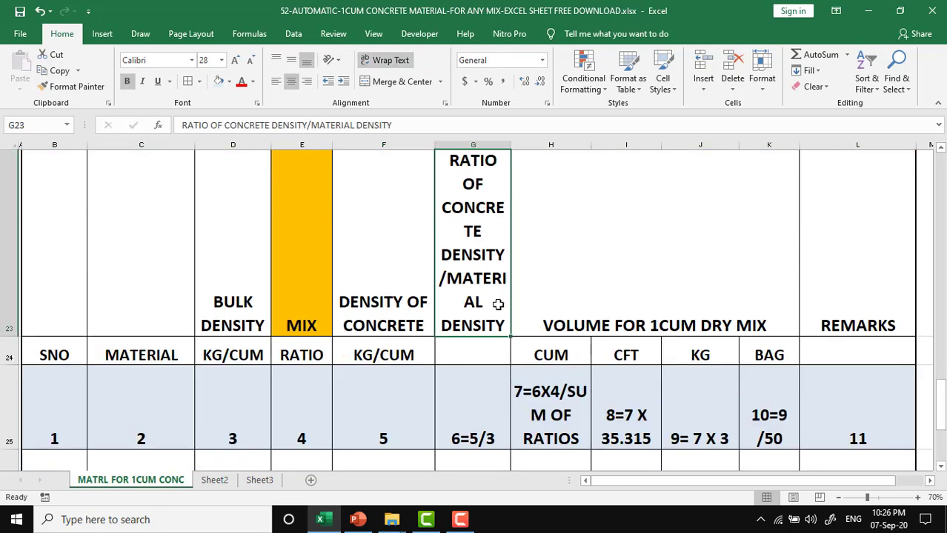
scroll(427, 373, down, 2)
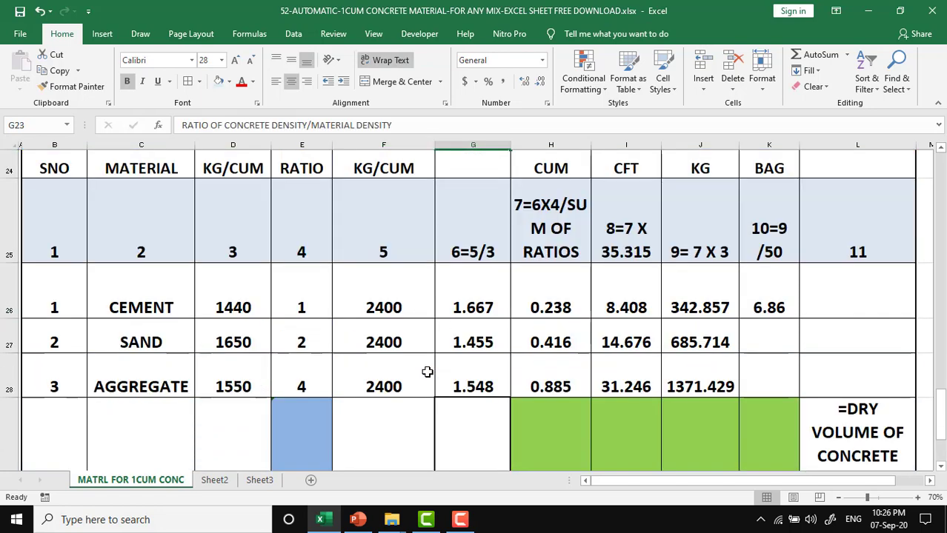
click(400, 277)
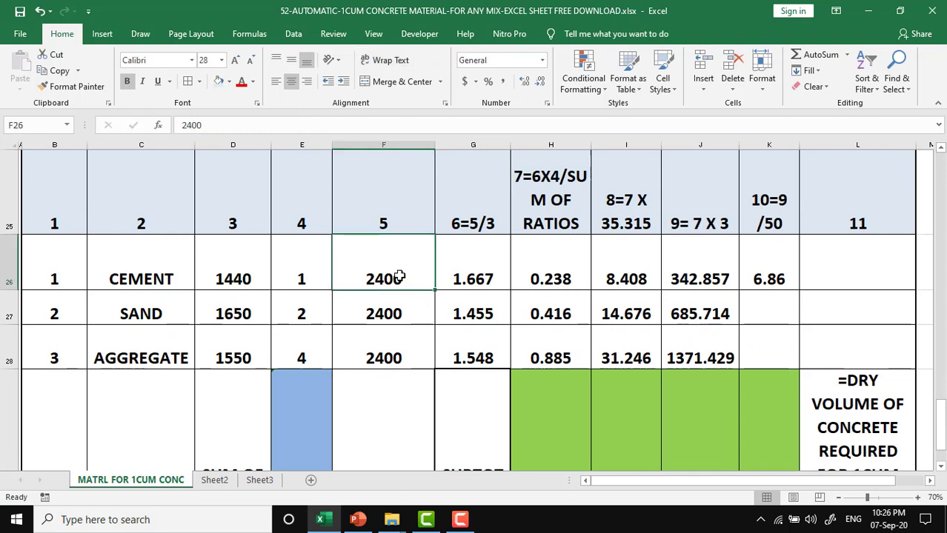
click(244, 258)
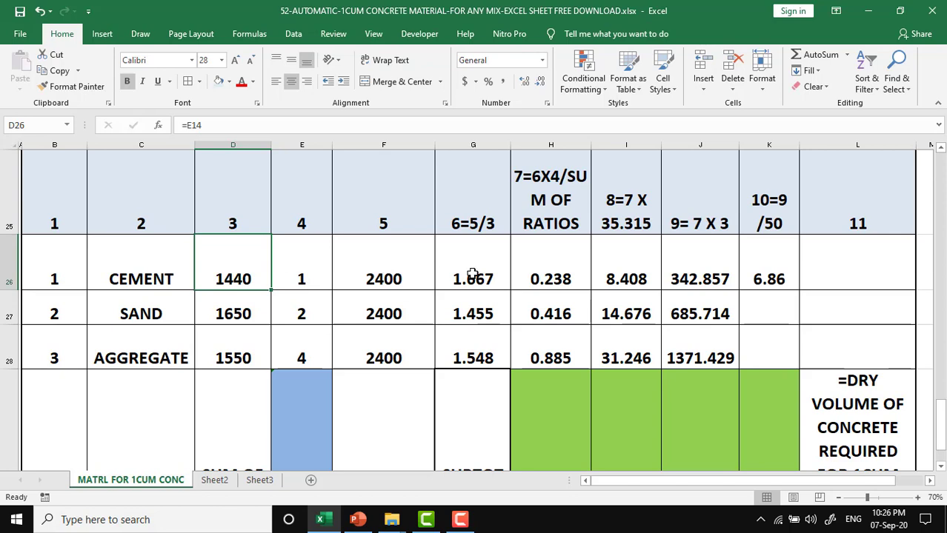
click(391, 215)
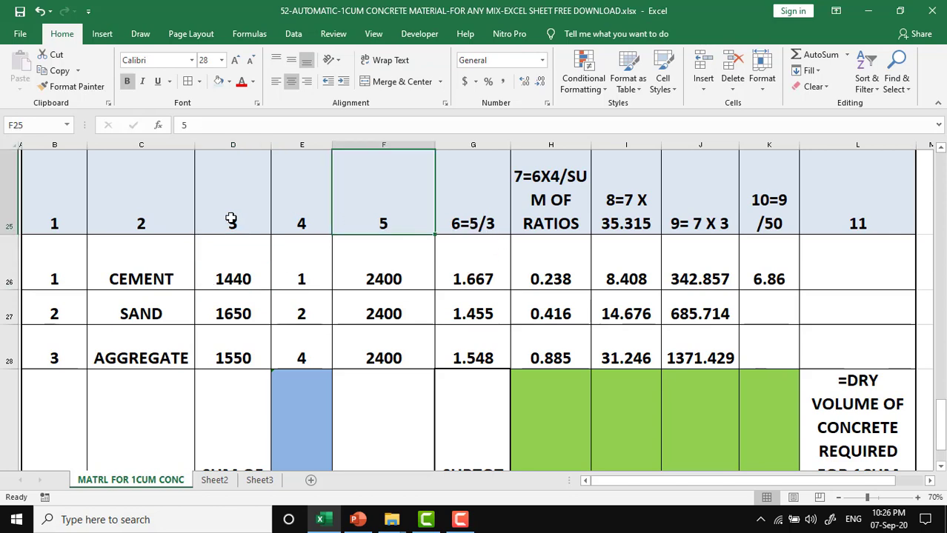
click(231, 218)
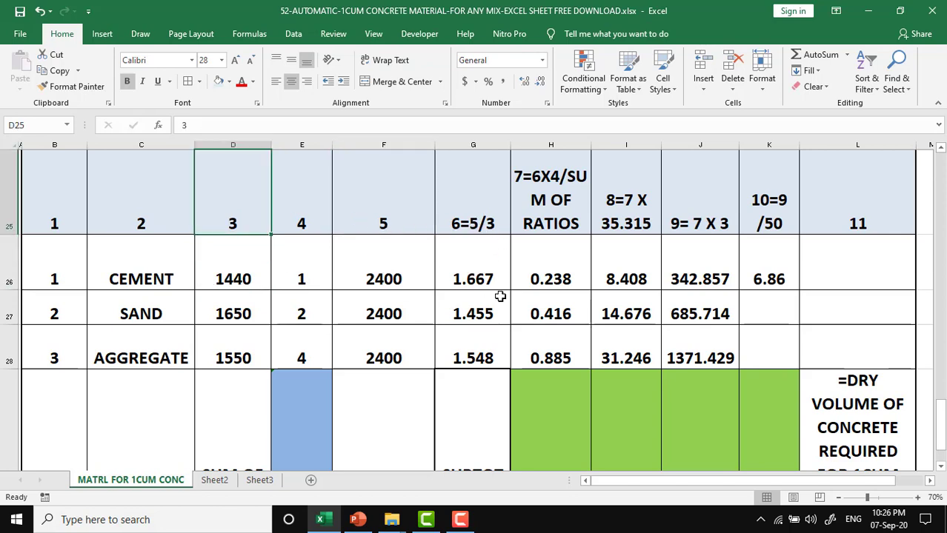
Check the cement row's column 6 formula against its concrete density in column 5 and bulk density in column 3.
click(396, 277)
click(248, 268)
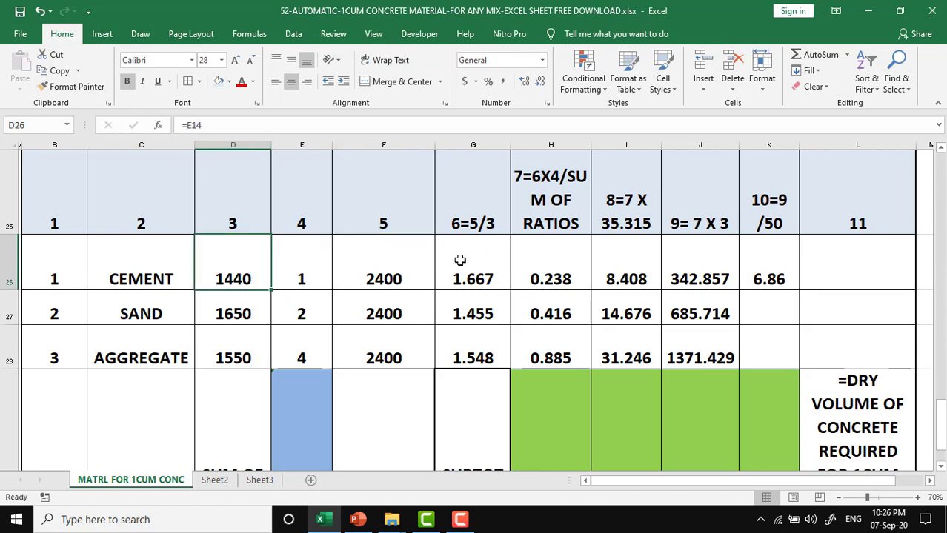
click(497, 271)
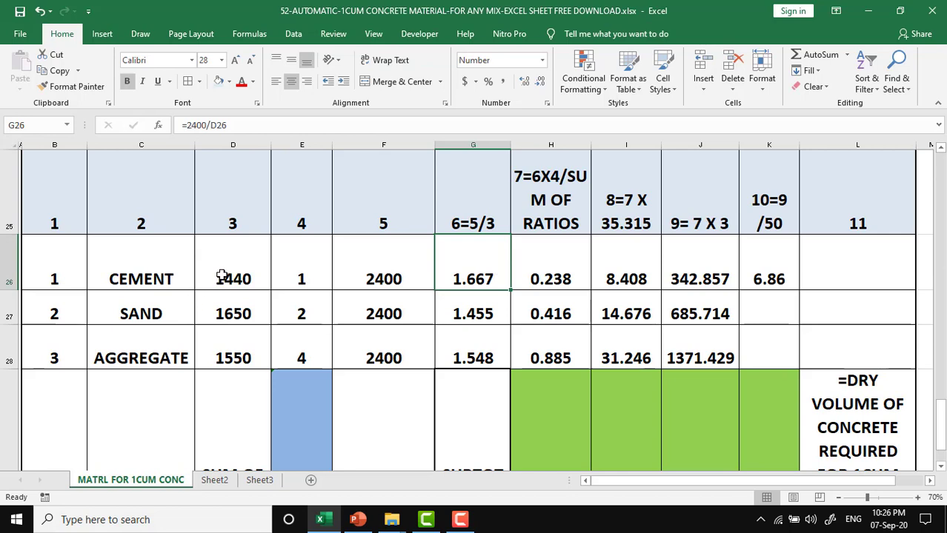
click(244, 268)
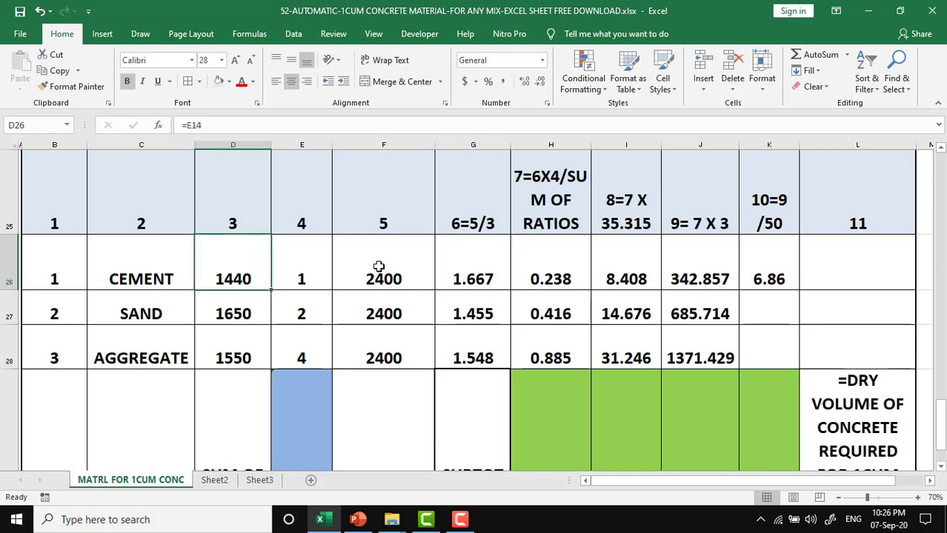
click(468, 274)
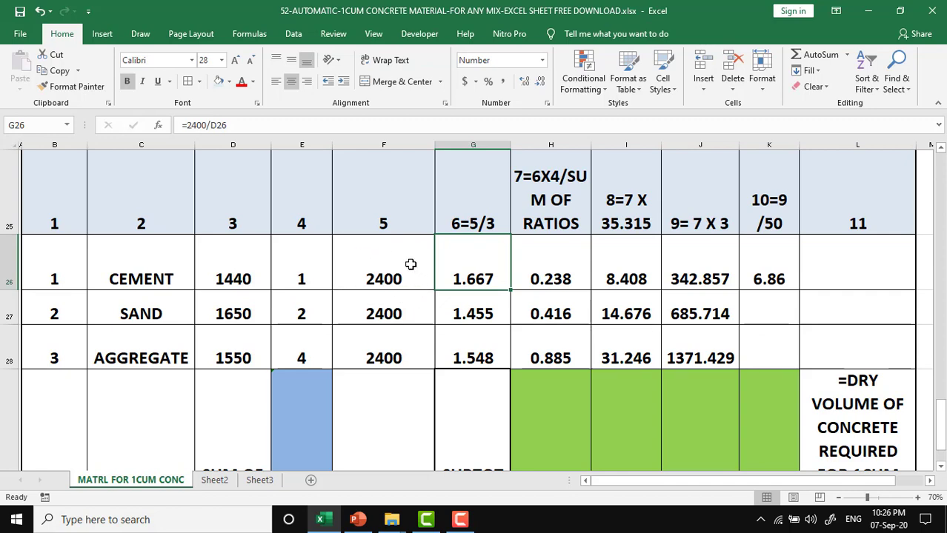
Examine how cement's CUM volume in column 7 is derived from its density ratio, mix ratio and the sum of ratios.
scroll(396, 291, down, 1)
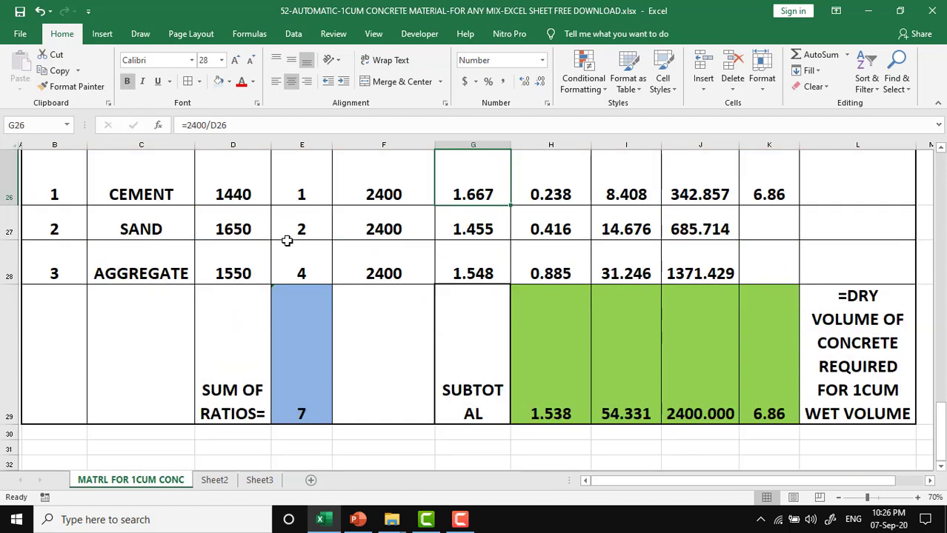
click(311, 189)
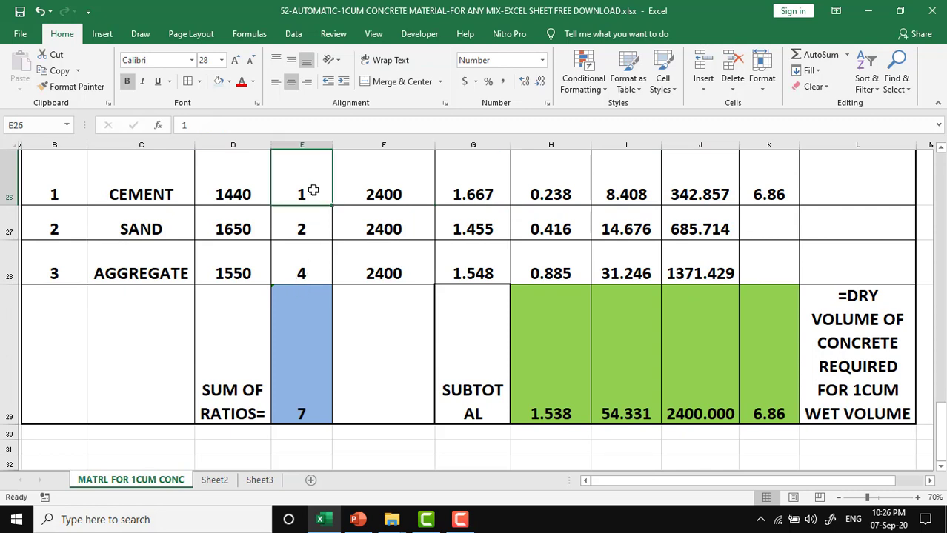
click(311, 229)
click(307, 274)
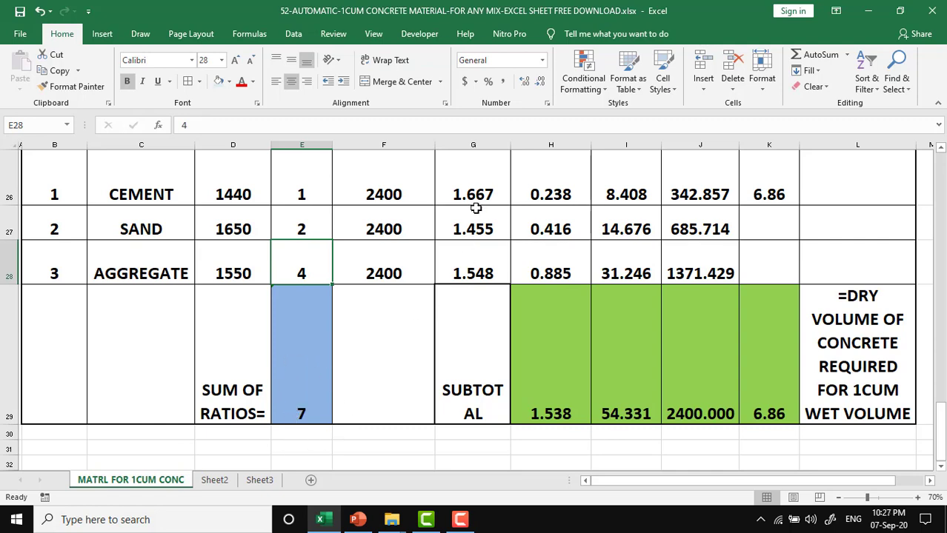
click(484, 184)
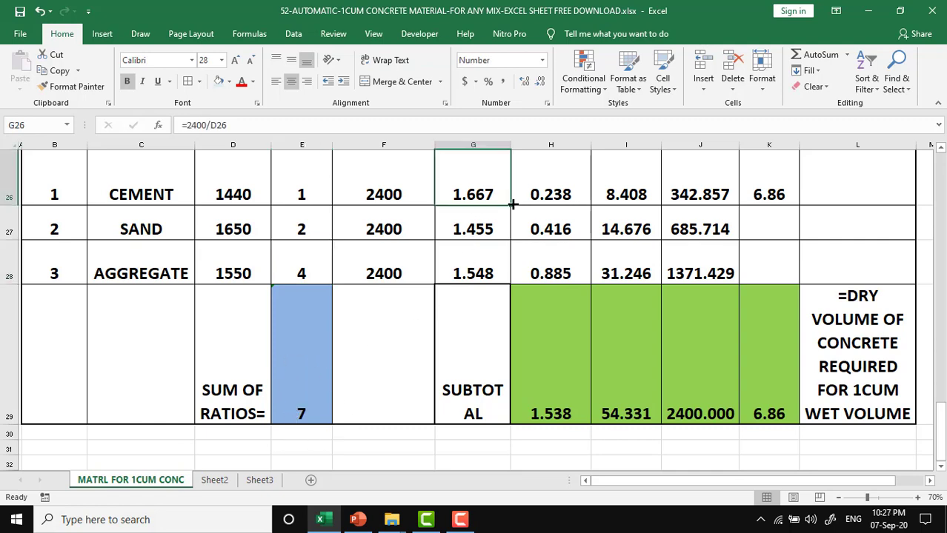
click(523, 193)
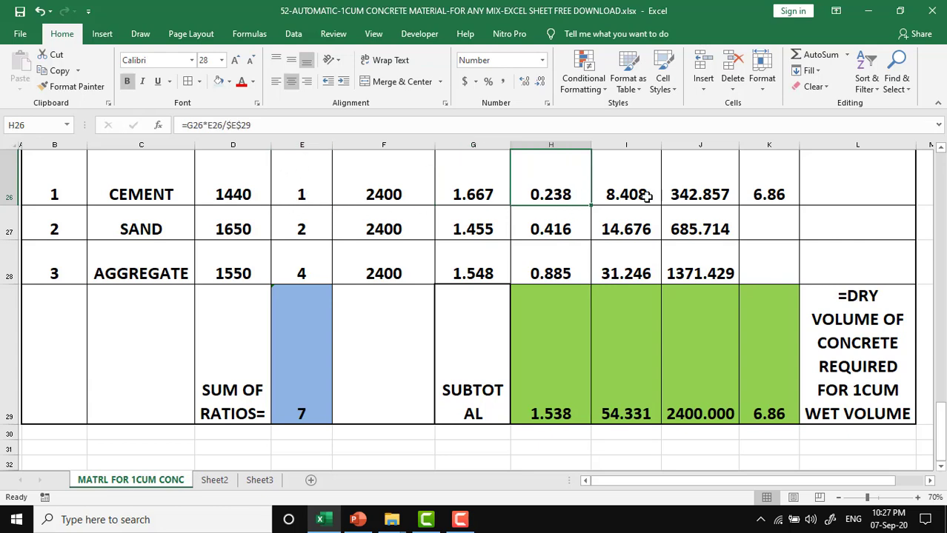
scroll(538, 218, up, 1)
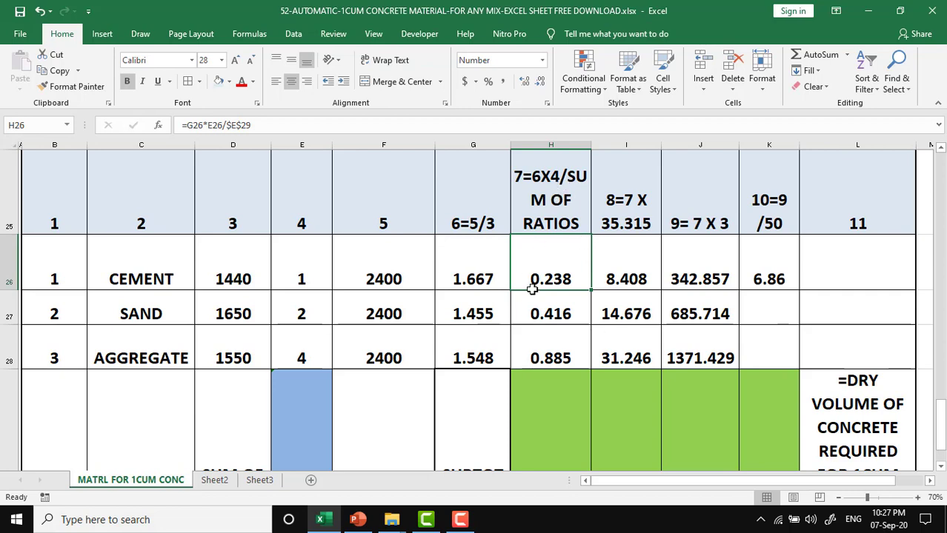
scroll(544, 357, up, 1)
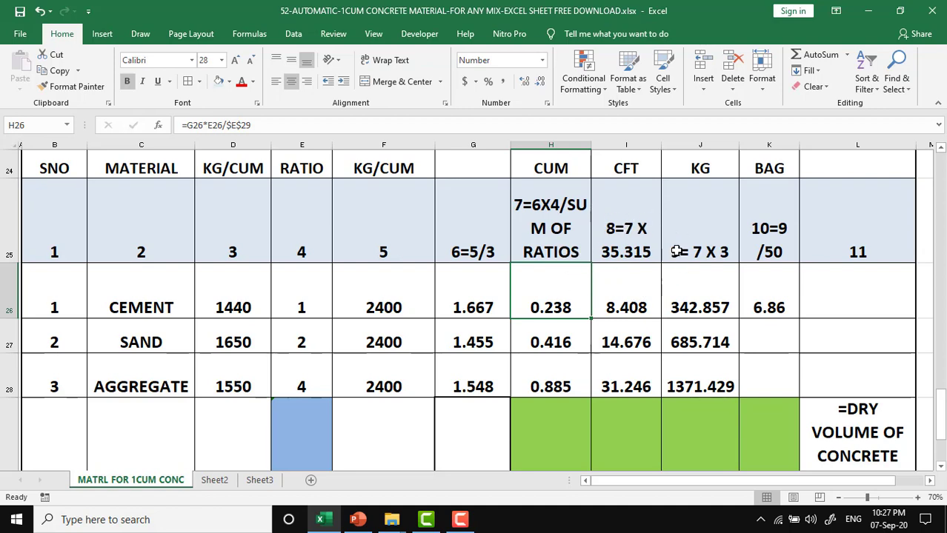
Examine the formulas that convert cement's volume into CFT, KG and BAG in columns 8 to 10.
click(632, 298)
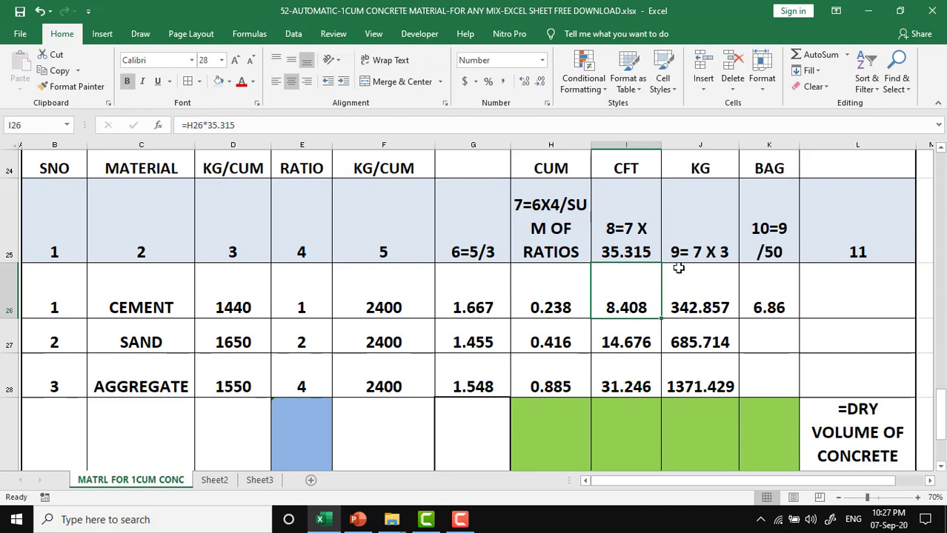
click(704, 290)
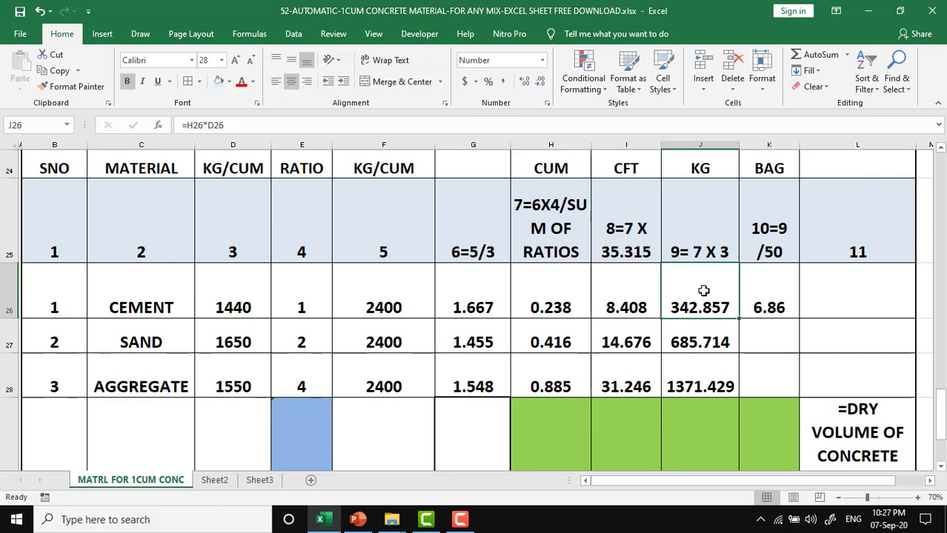
click(563, 290)
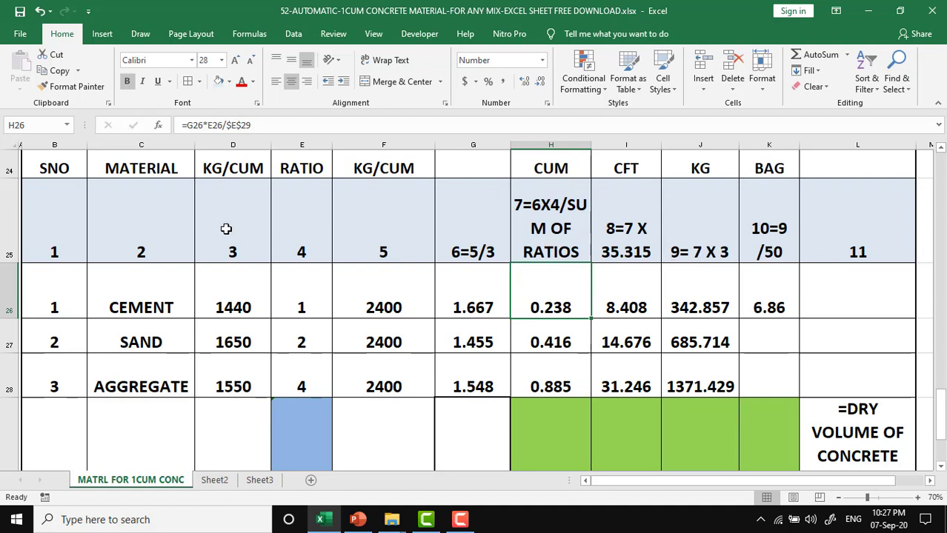
click(705, 298)
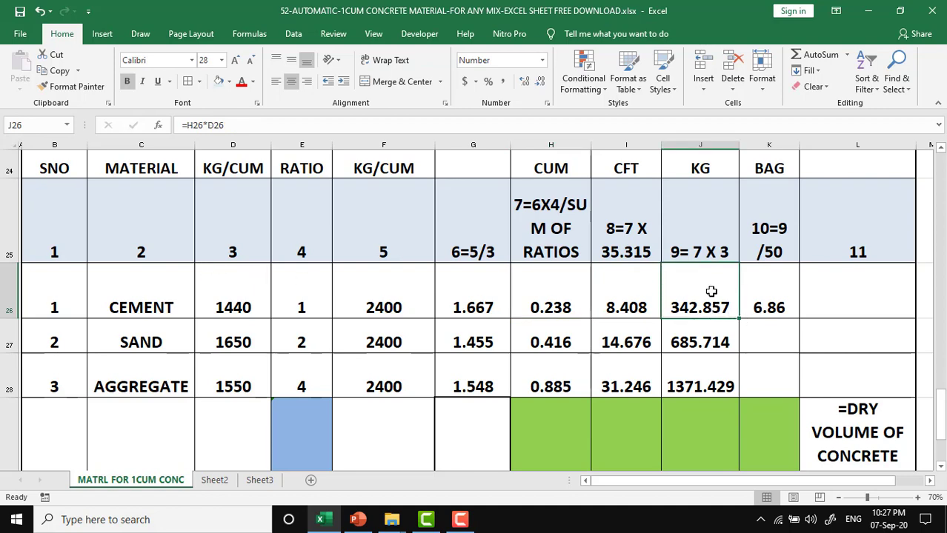
click(775, 297)
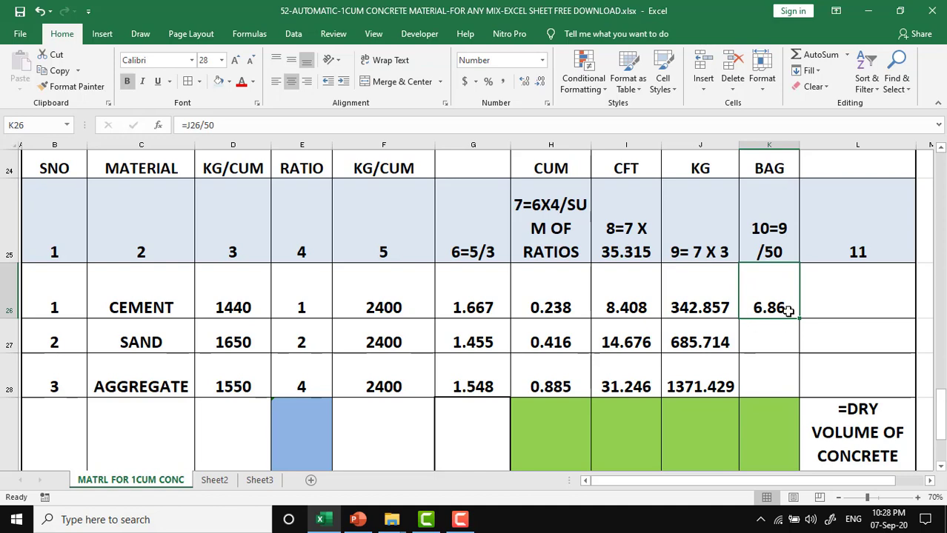
Trace the sand row's calculation from its densities and the sum of ratios through to its KG quantity.
click(183, 333)
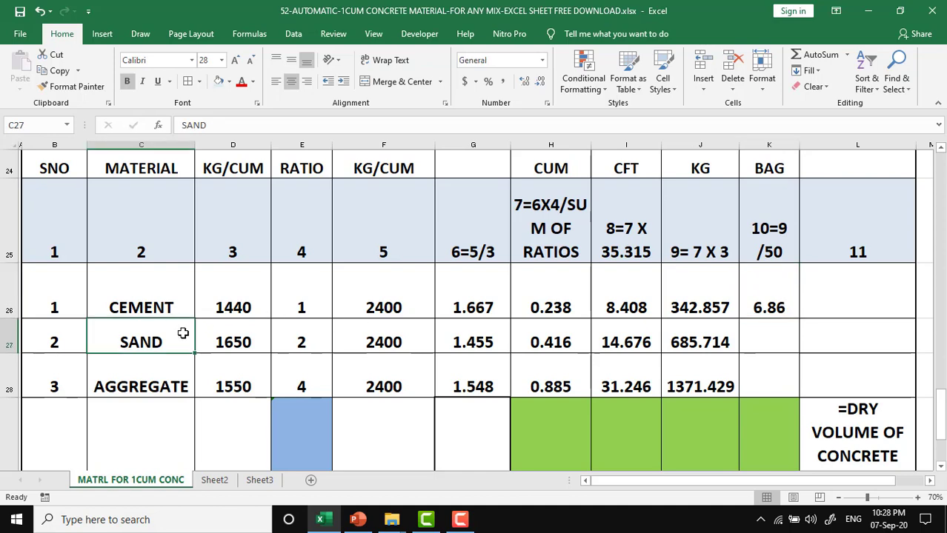
click(412, 338)
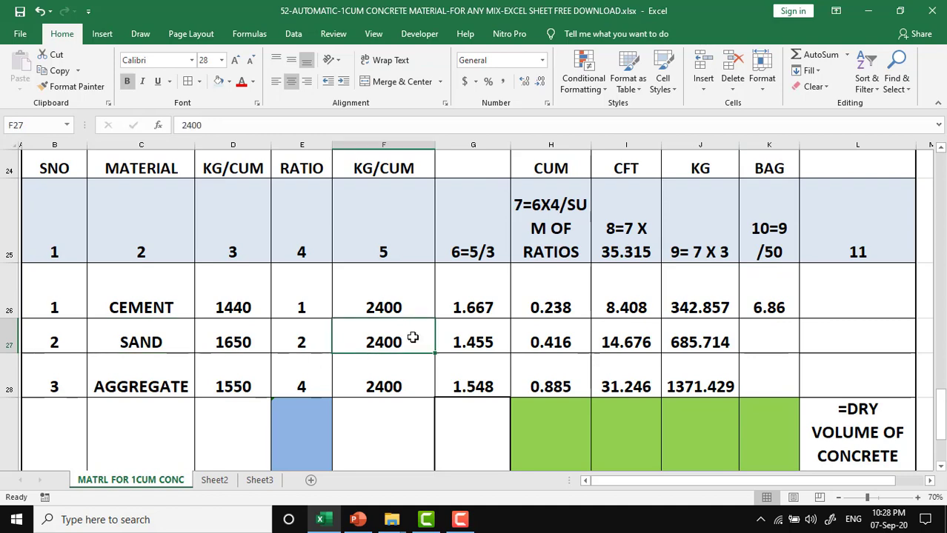
click(225, 339)
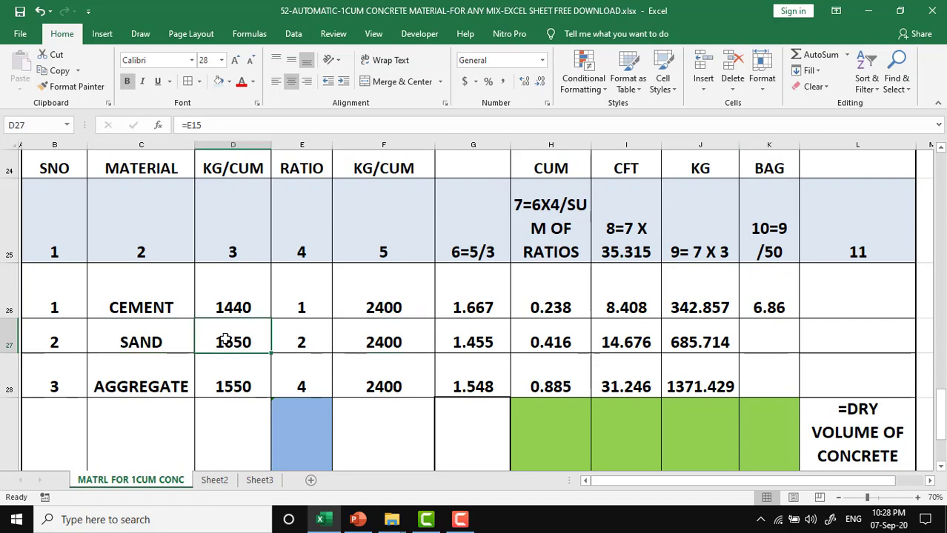
click(481, 342)
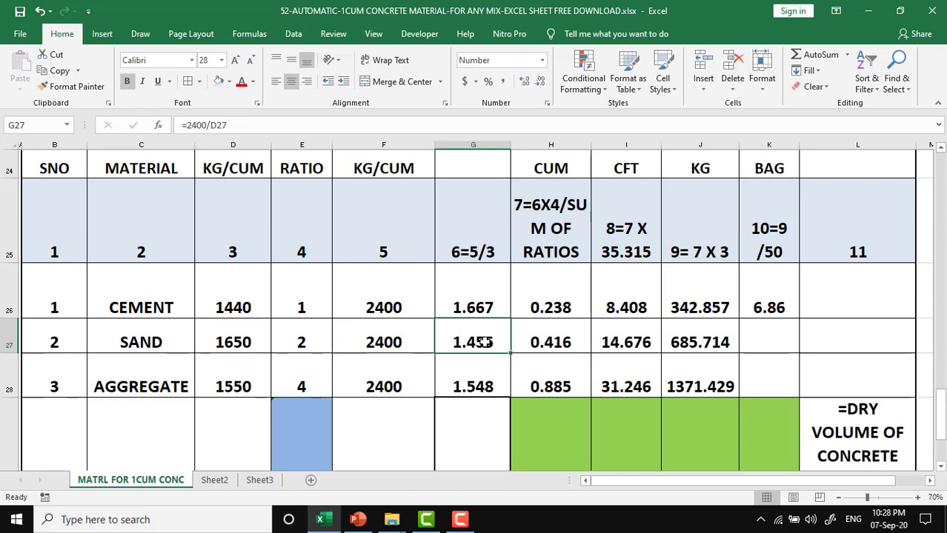
click(323, 375)
click(306, 430)
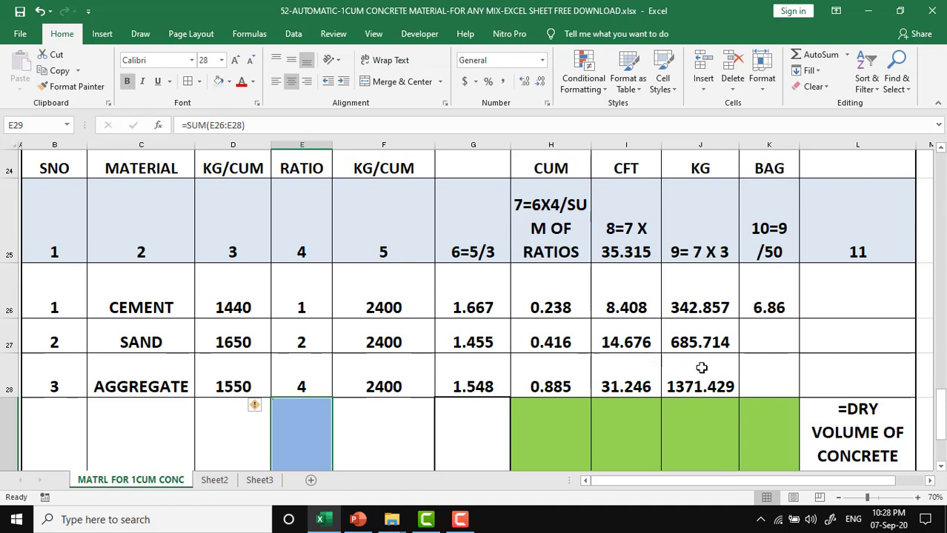
click(233, 335)
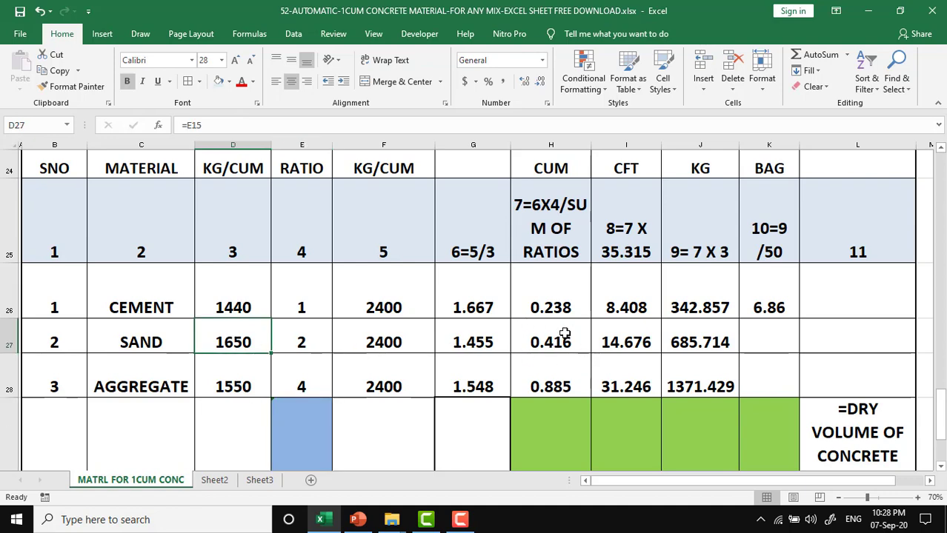
click(708, 342)
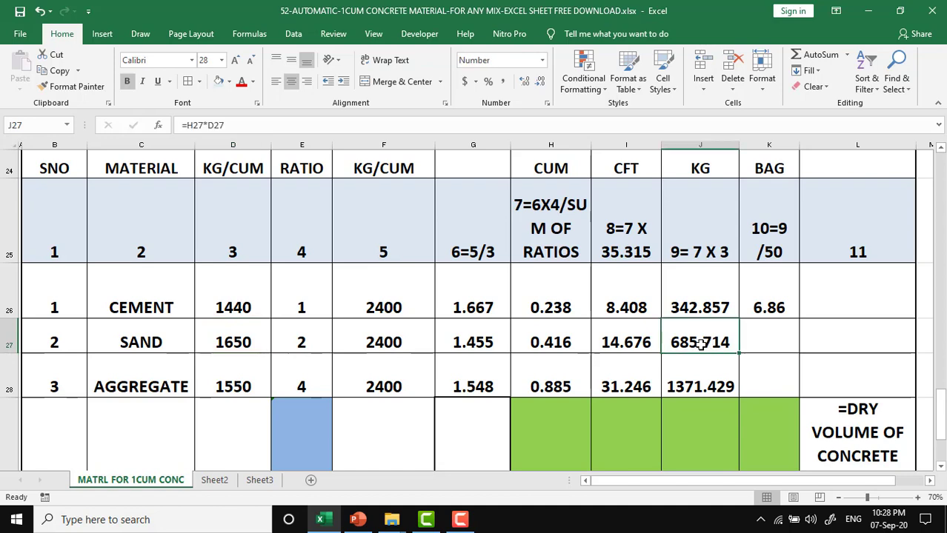
Trace the aggregate row's calculation from its densities and mix ratio to its CUM volume in column 7.
click(143, 372)
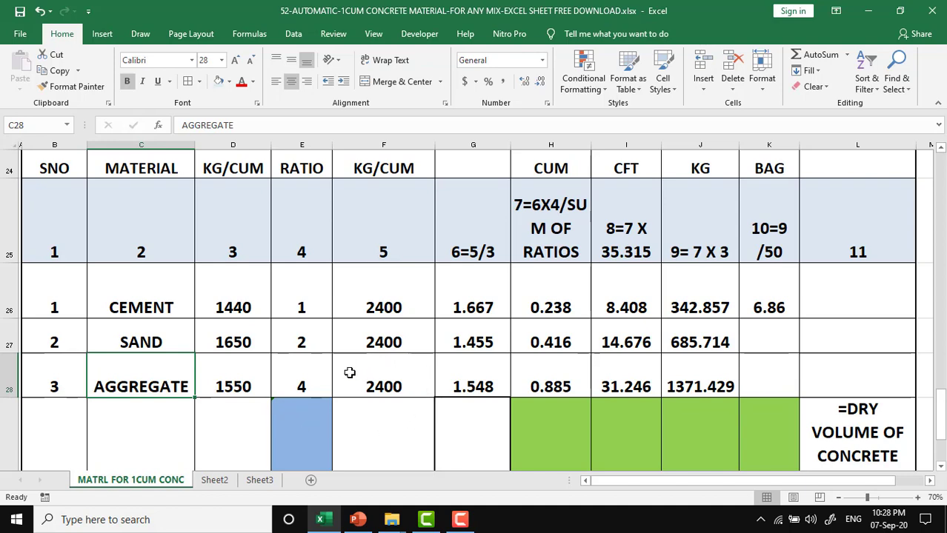
click(406, 386)
click(218, 376)
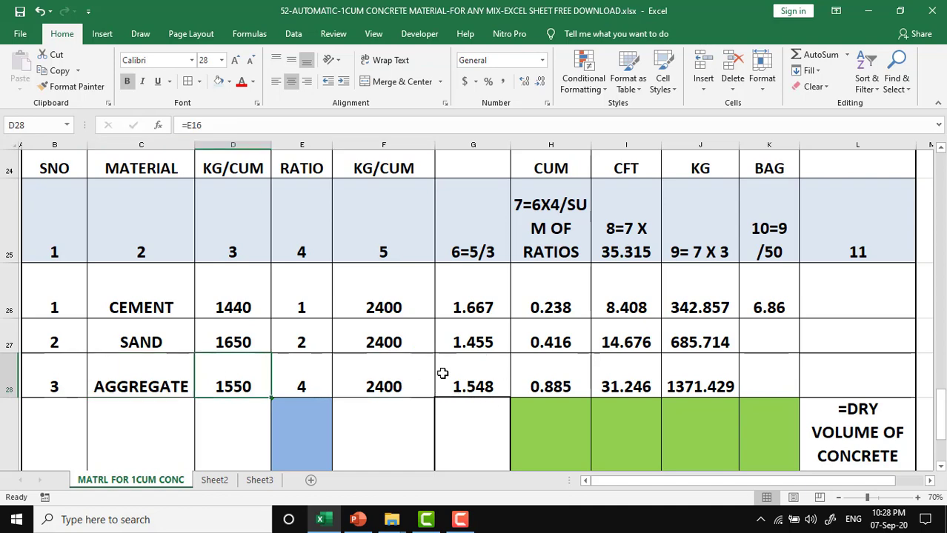
click(561, 380)
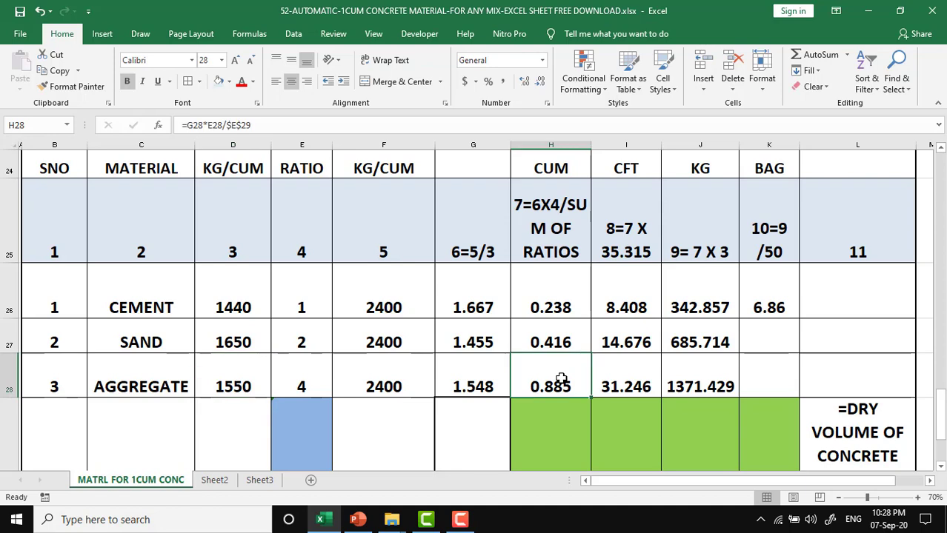
click(304, 369)
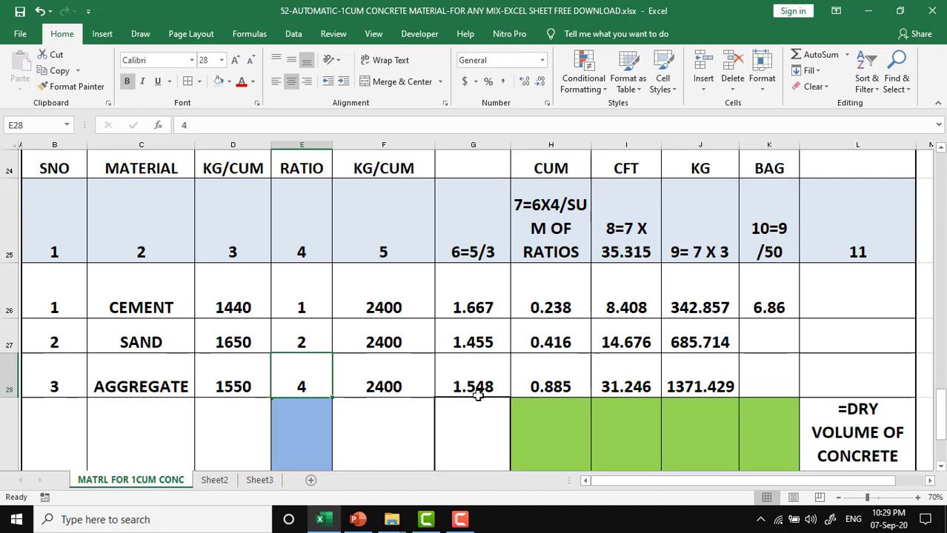
click(565, 380)
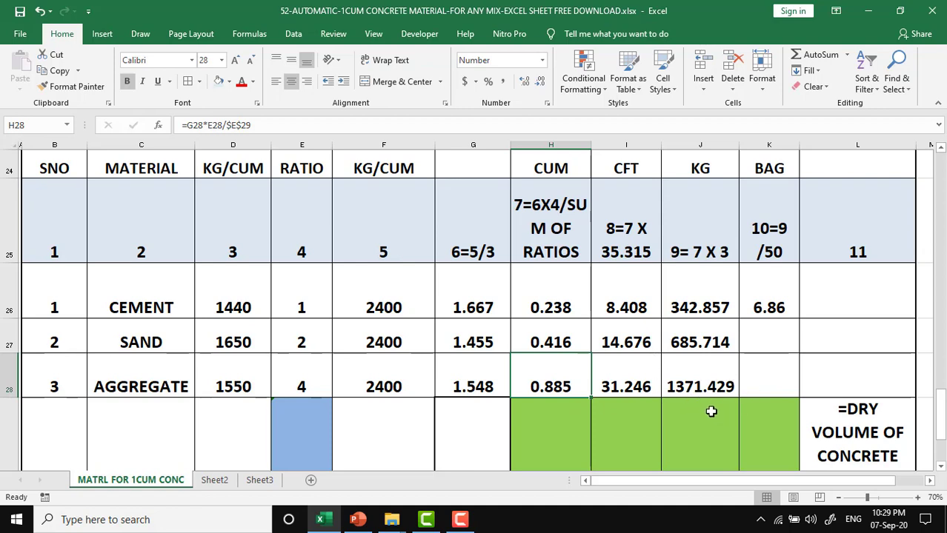
Review the SUBTOTAL row and its remark on the dry volume required for 1 cum wet volume.
scroll(632, 419, down, 1)
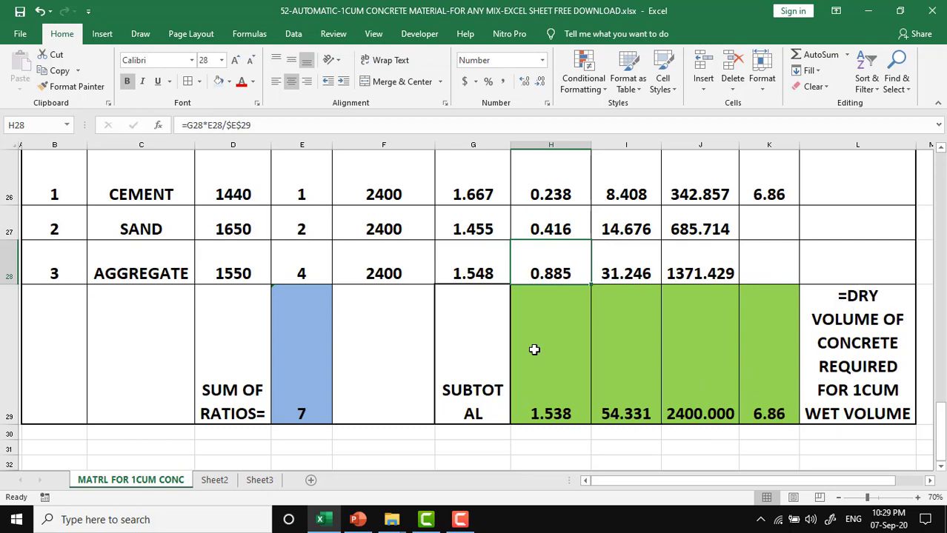
click(855, 356)
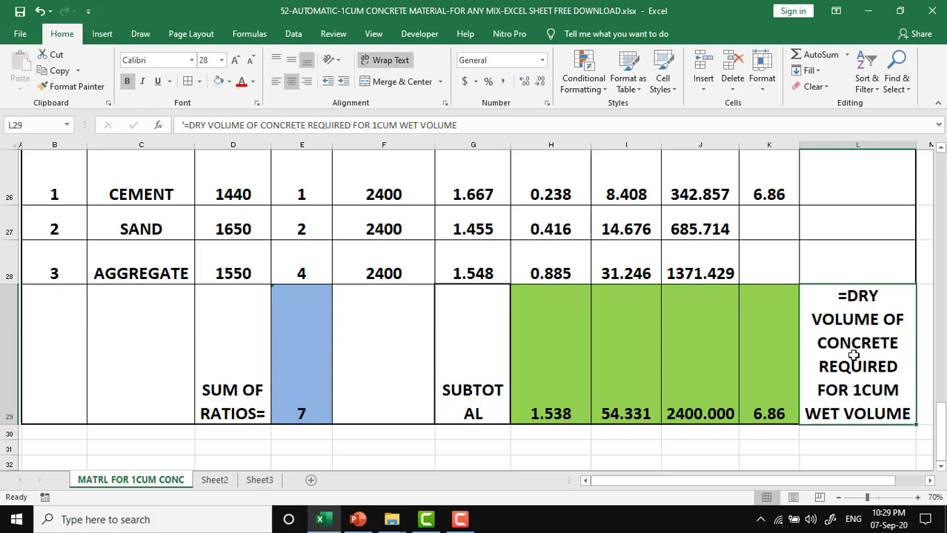
Compare cement's mix ratio with the INPUT table's entries and look over the dry volume calculation table again.
click(308, 198)
scroll(322, 275, up, 1)
scroll(319, 281, up, 3)
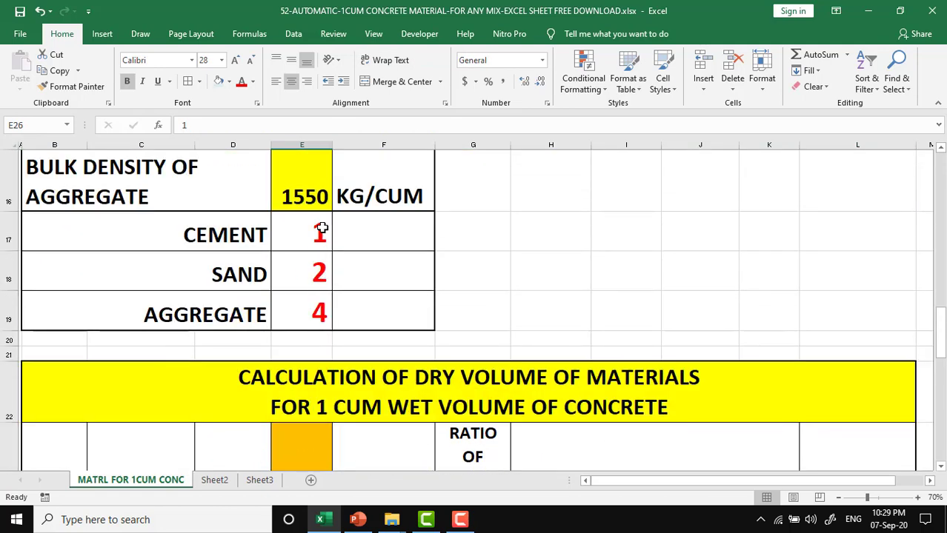
scroll(304, 307, up, 3)
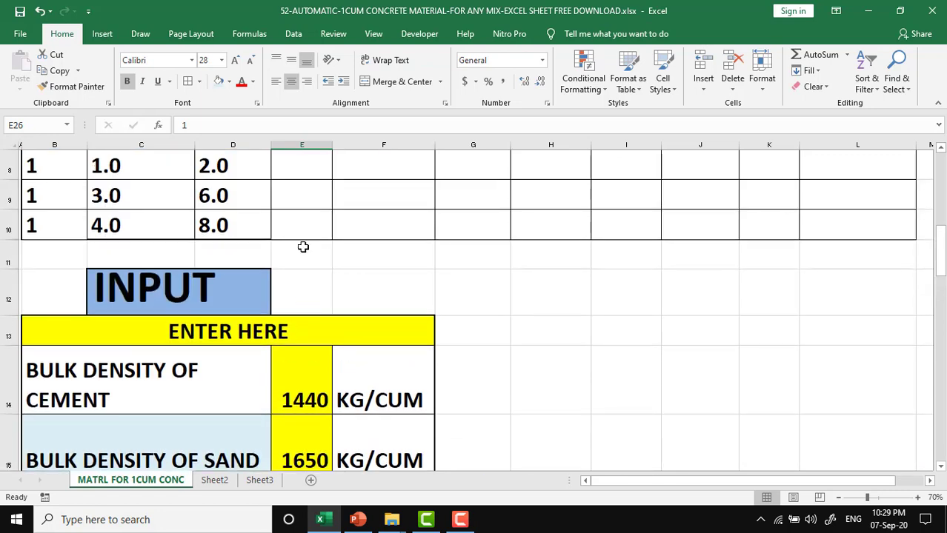
scroll(292, 322, down, 1)
scroll(292, 323, down, 4)
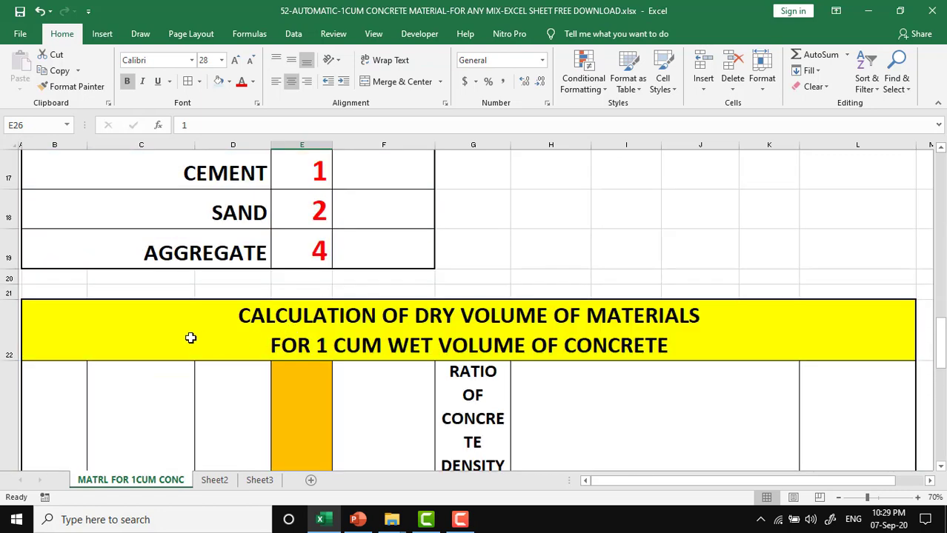
scroll(159, 416, down, 8)
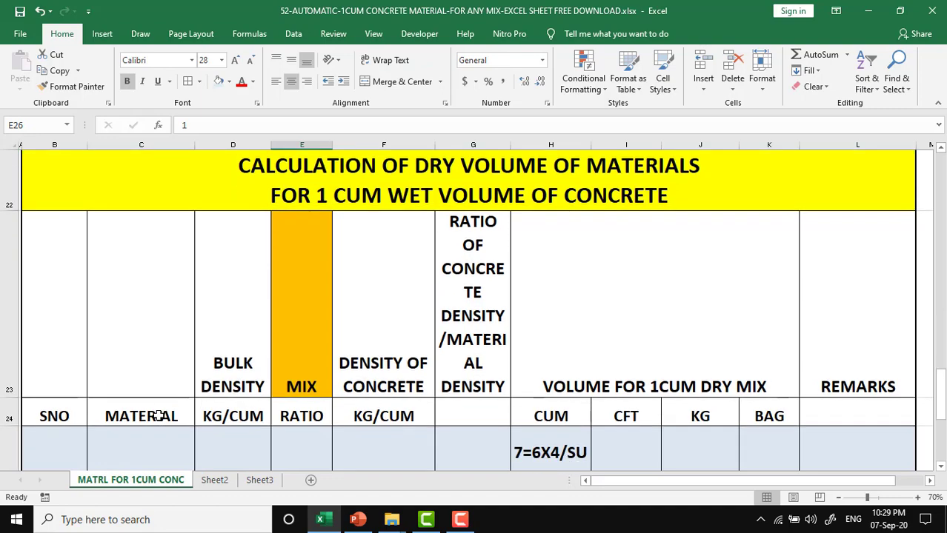
scroll(158, 415, up, 8)
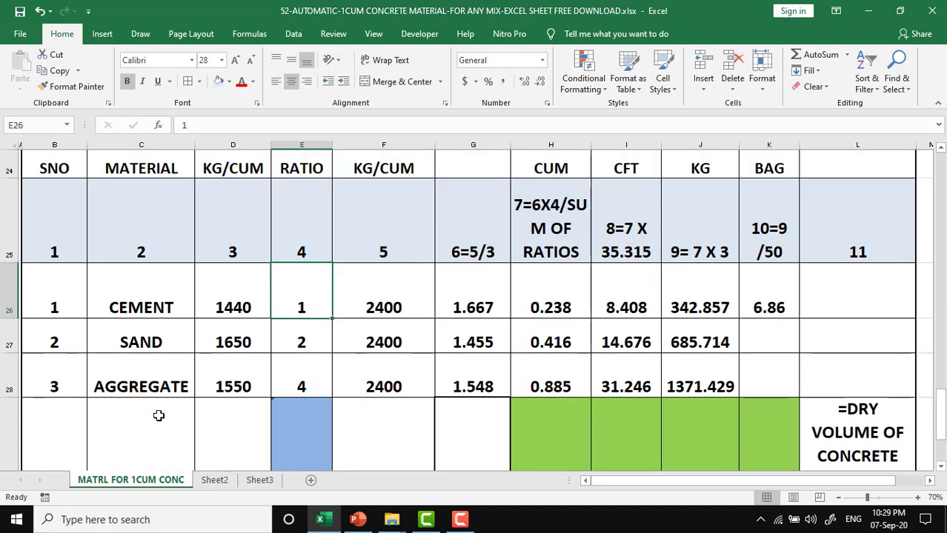
Review the 1:2:4 row of the dry material summary and check the aggregate and sand bulk densities in the INPUT table.
scroll(159, 416, up, 2)
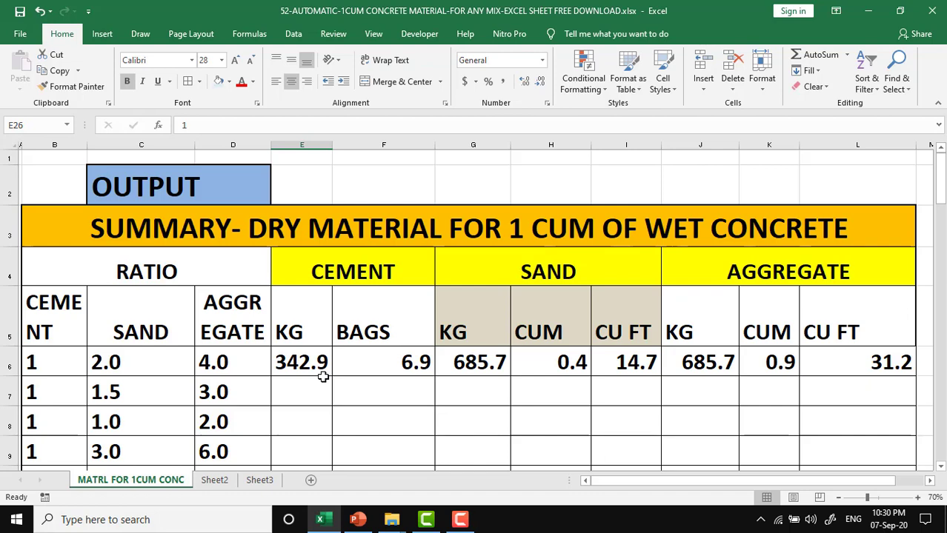
scroll(323, 377, down, 1)
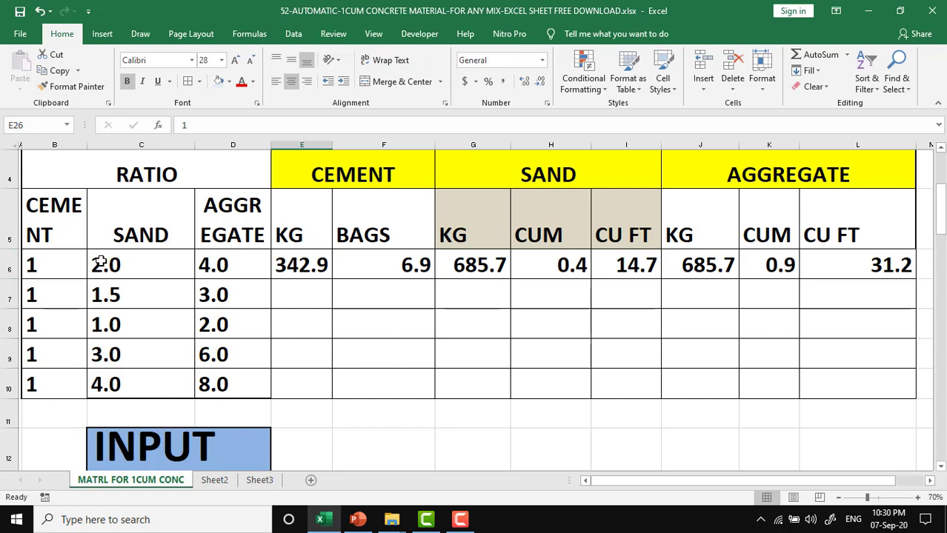
scroll(261, 338, down, 2)
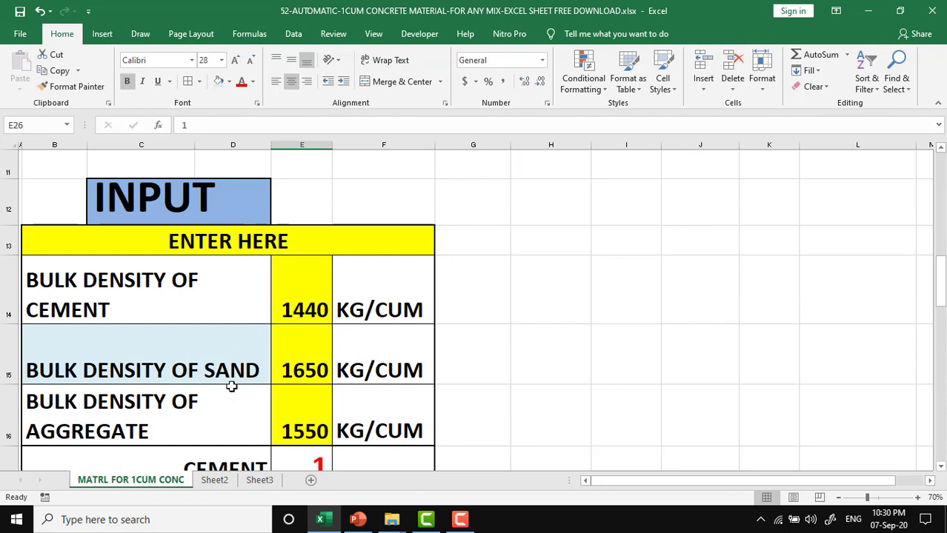
click(315, 404)
click(313, 353)
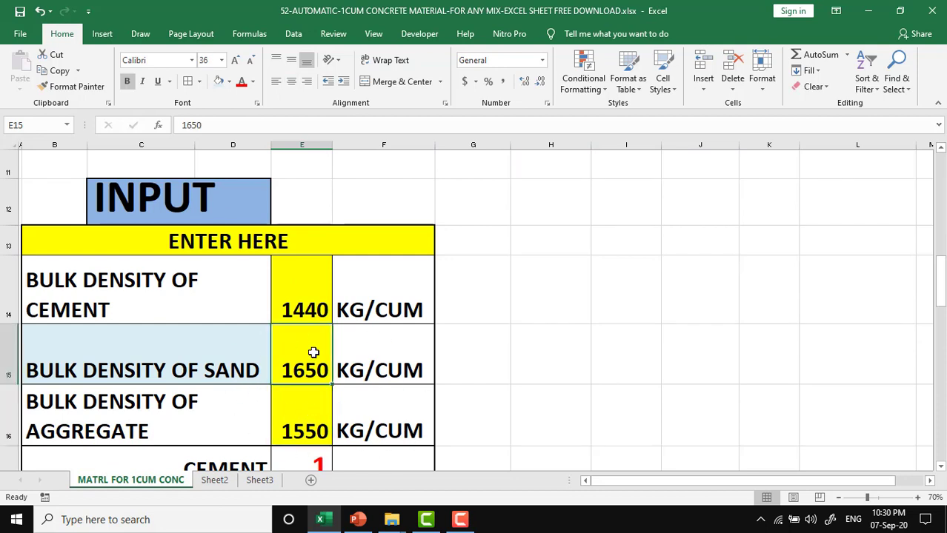
Review the OUTPUT summary again and inspect the sand KG, CUM, CU FT and aggregate KG cells of the 1:1.5:3 row.
scroll(313, 353, up, 3)
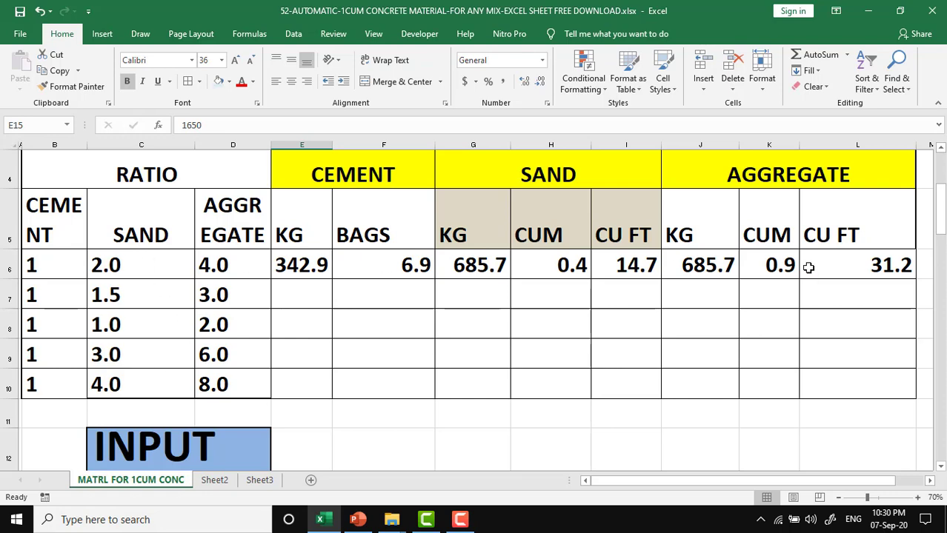
scroll(808, 268, up, 2)
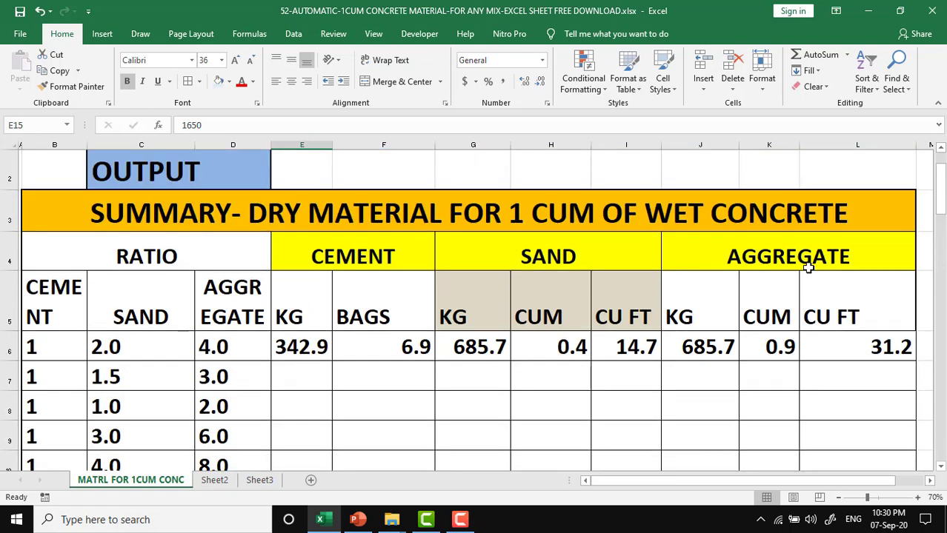
scroll(808, 268, down, 1)
click(489, 384)
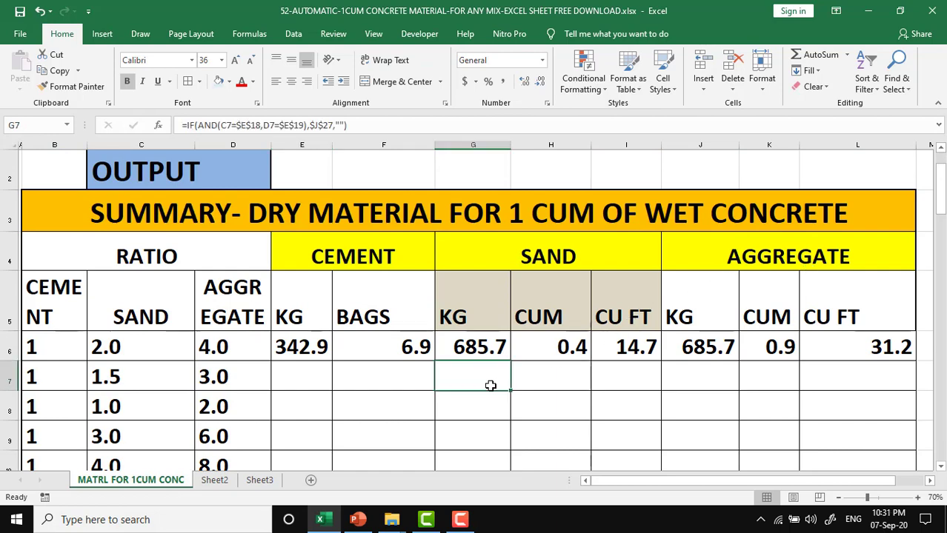
click(551, 382)
click(619, 375)
click(692, 379)
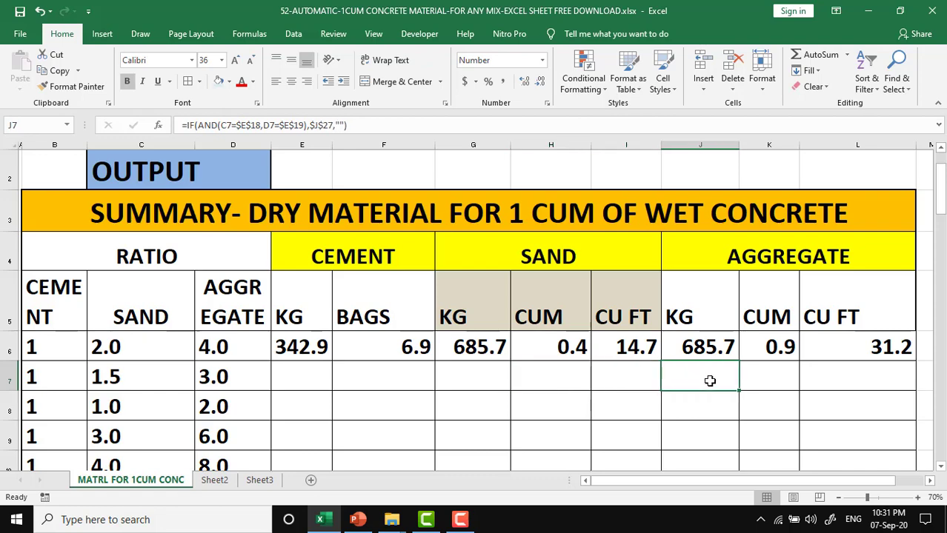